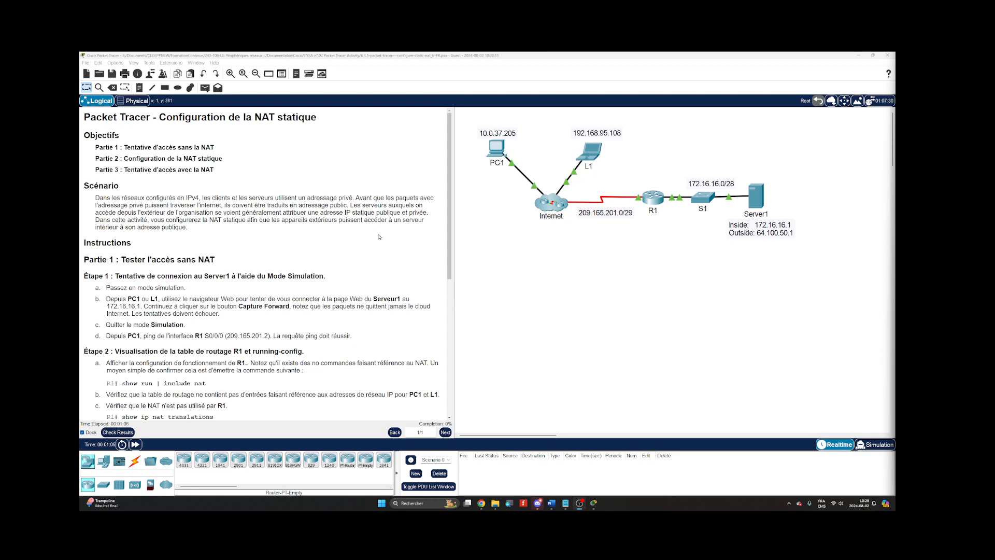
Narrow the instructions pane to give the topology more room, and switch to Simulation mode.
scroll(379, 233, "down", 3)
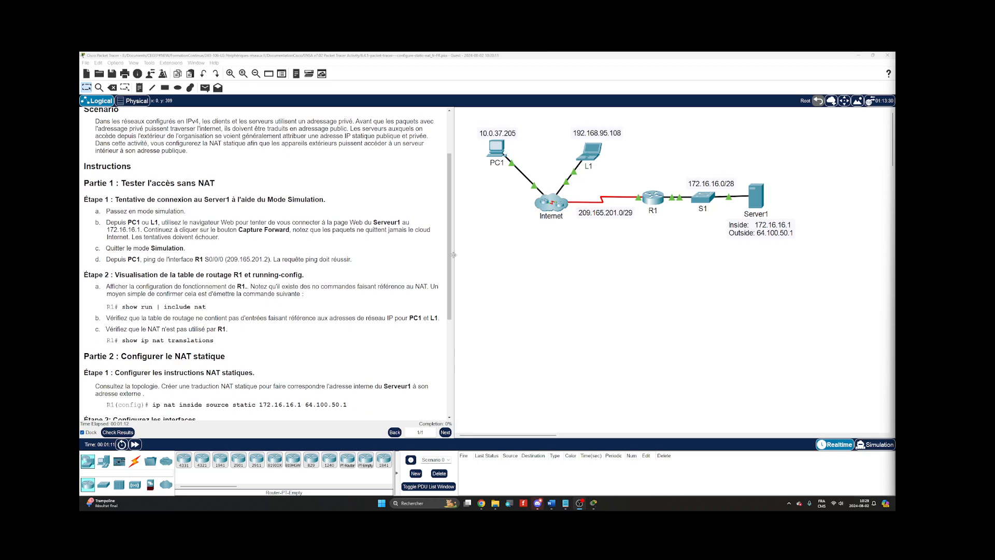
left_click_drag(453, 255, 379, 250)
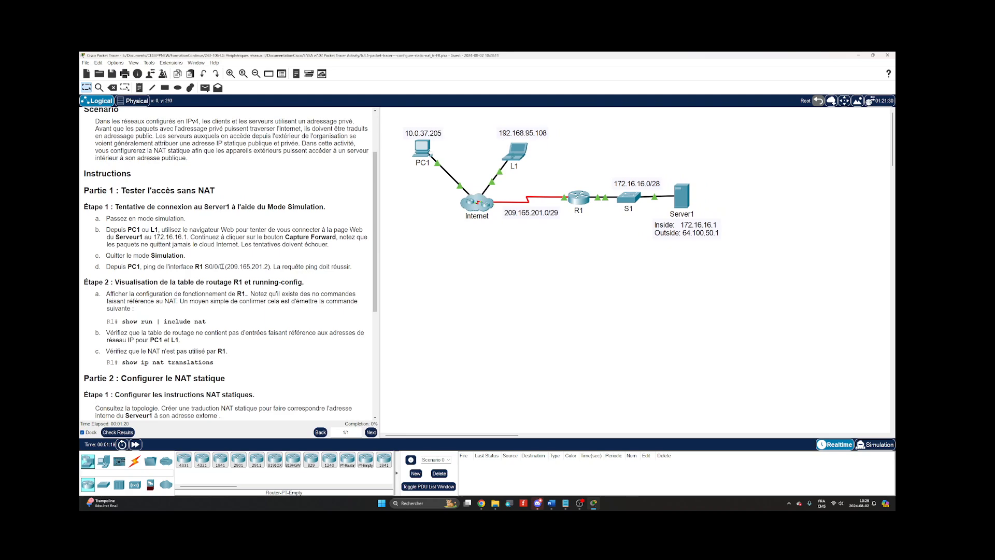
left_click(865, 444)
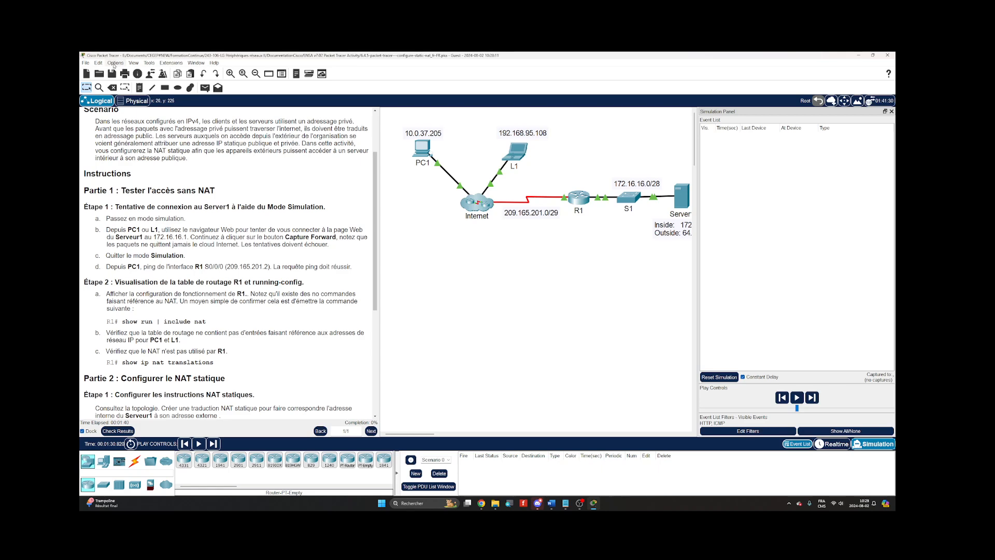
Enable Buffer Filtered Events Only in the miscellaneous preferences and close the preferences.
left_click(114, 64)
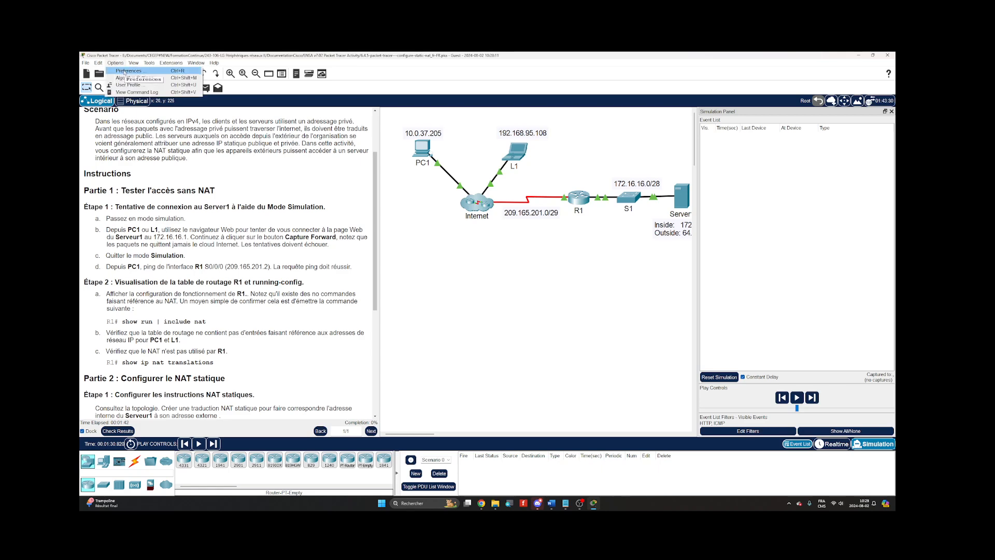
left_click(124, 71)
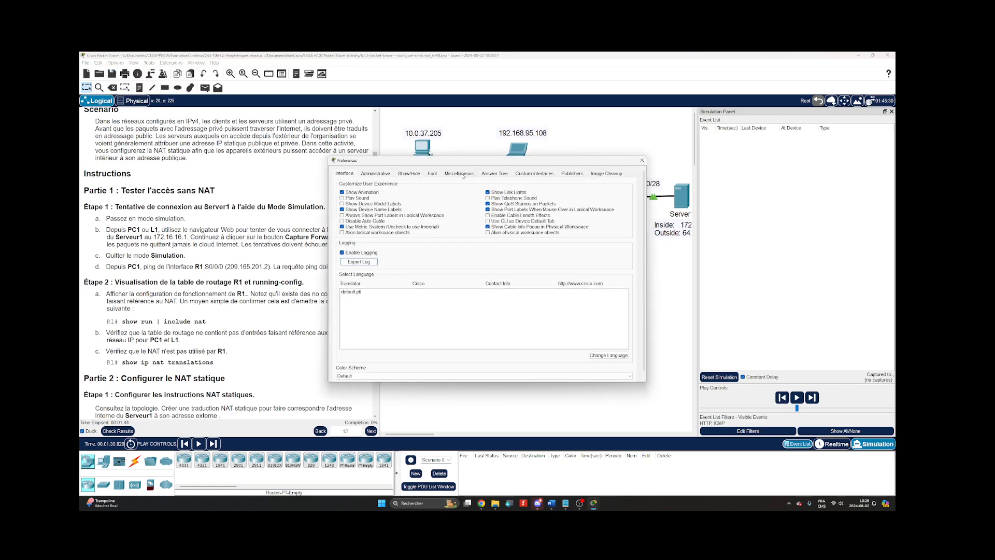
left_click(460, 174)
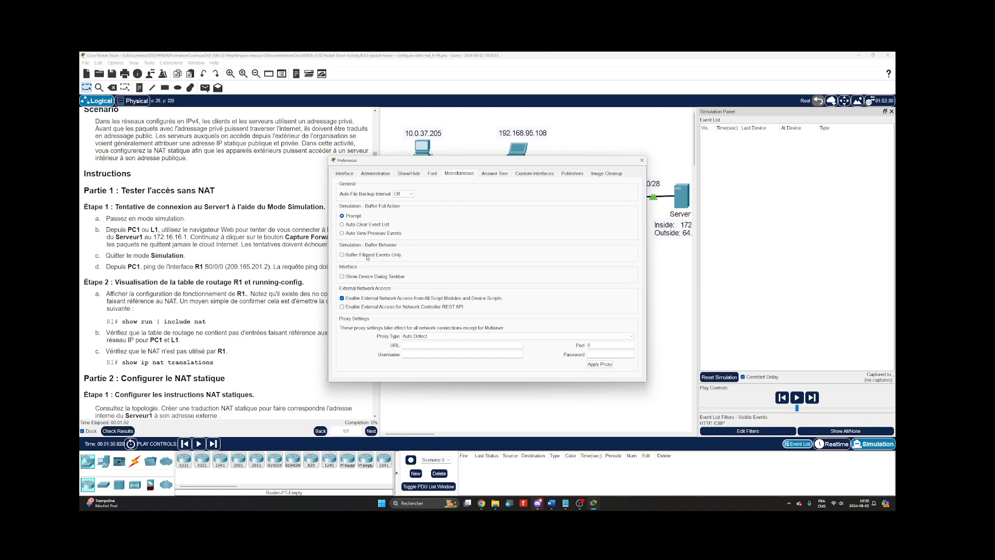
left_click(342, 255)
left_click_drag(387, 162, 410, 219)
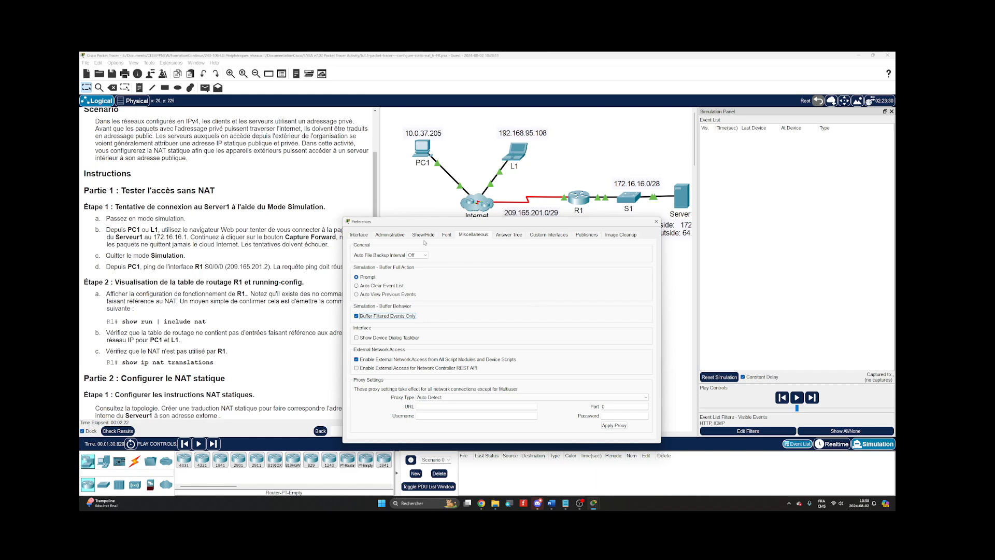
left_click(391, 235)
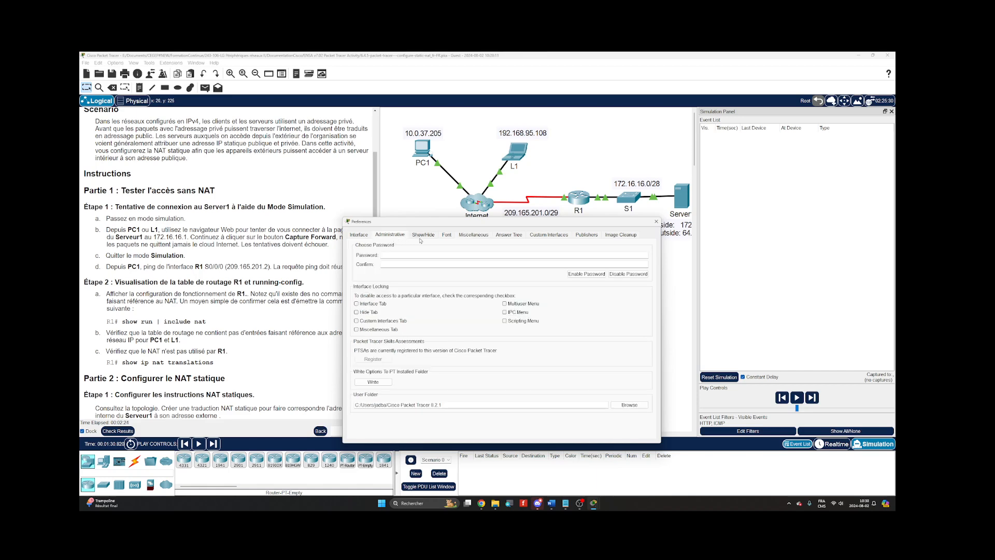
left_click(471, 235)
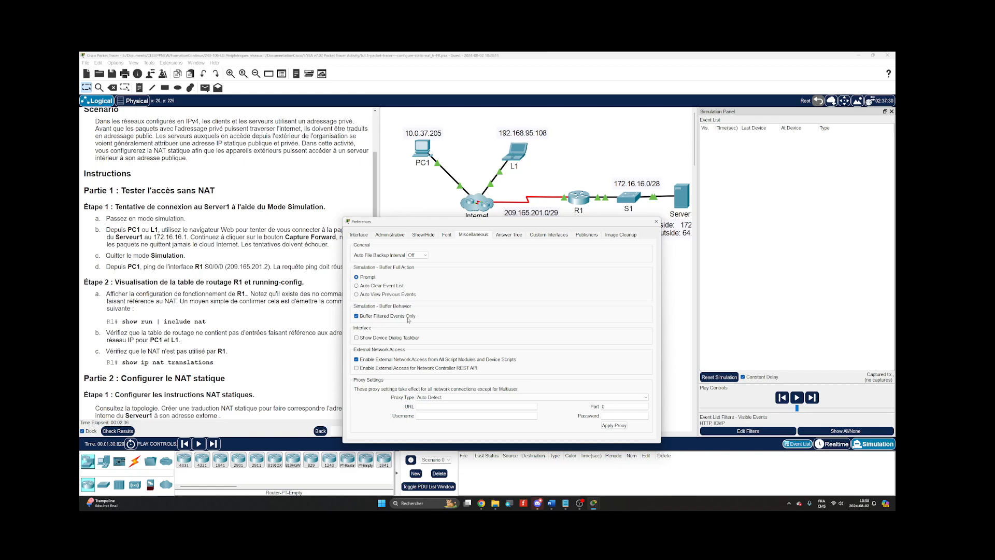
left_click(656, 221)
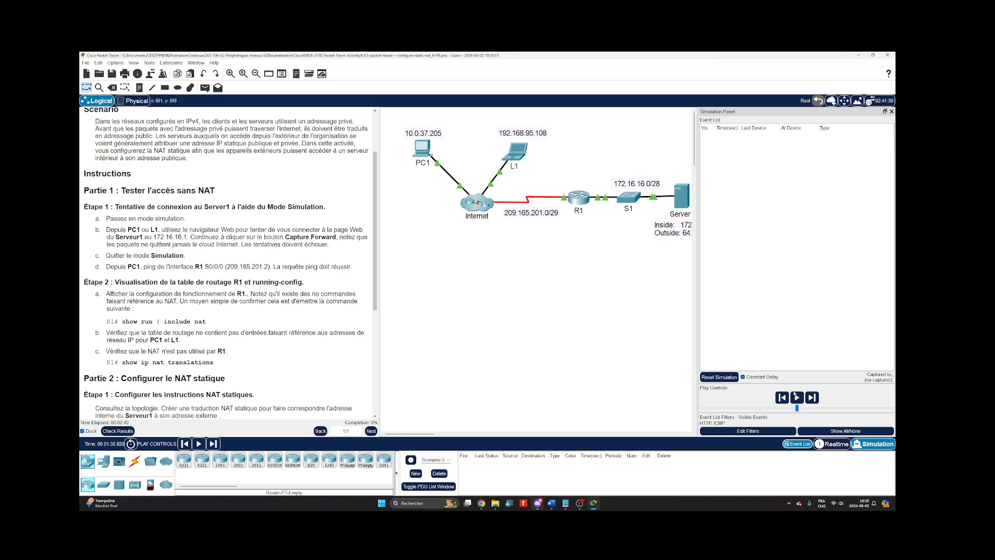
Start the simulation playback with the playback speed near maximum, and narrow the simulation panel slightly.
left_click(797, 398)
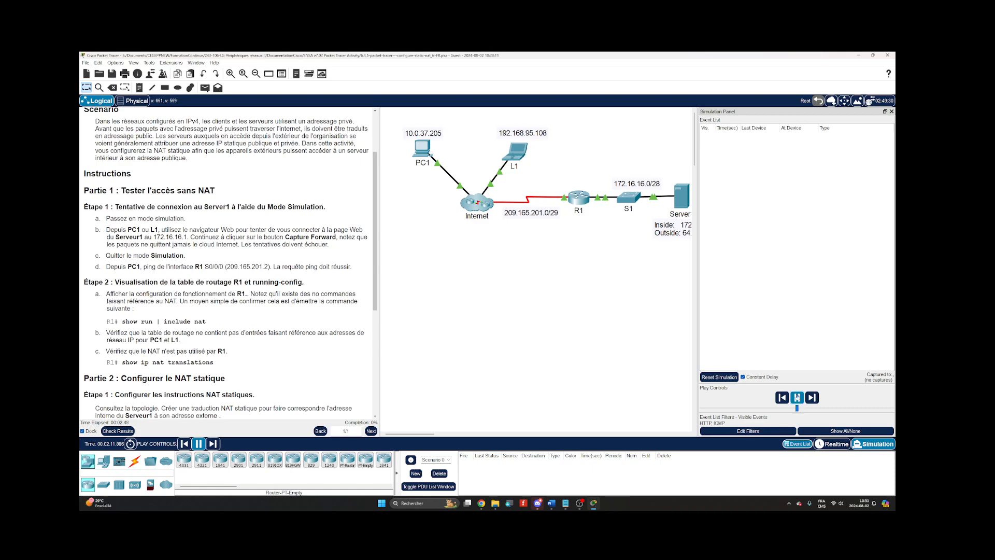
mouse_move(780, 129)
left_mouse_down()
mouse_move(770, 135)
mouse_move(797, 131)
mouse_move(786, 136)
left_mouse_up()
mouse_move(695, 171)
left_mouse_down()
mouse_move(462, 188)
mouse_move(630, 192)
mouse_move(705, 179)
mouse_move(709, 166)
left_mouse_up()
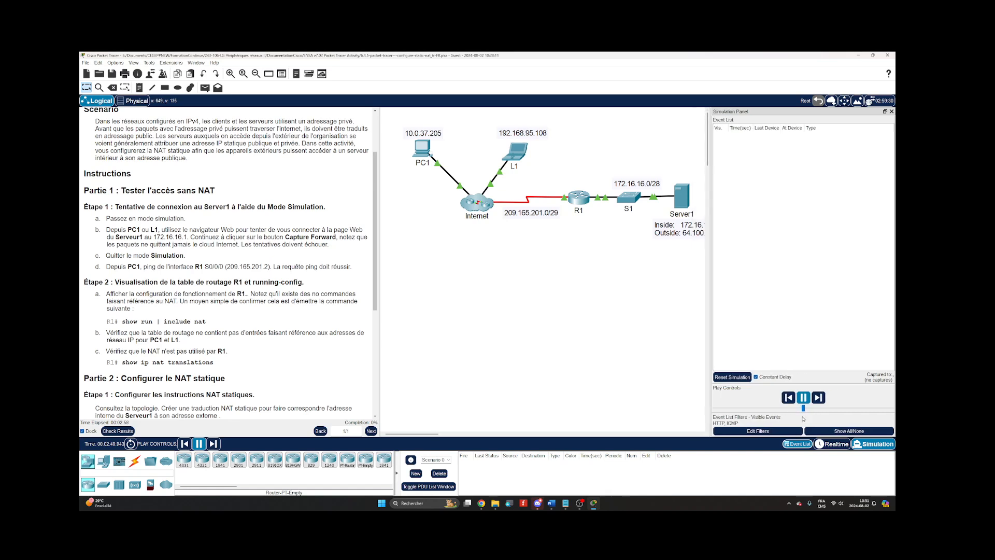
left_click(802, 409)
left_click_drag(804, 412, 876, 408)
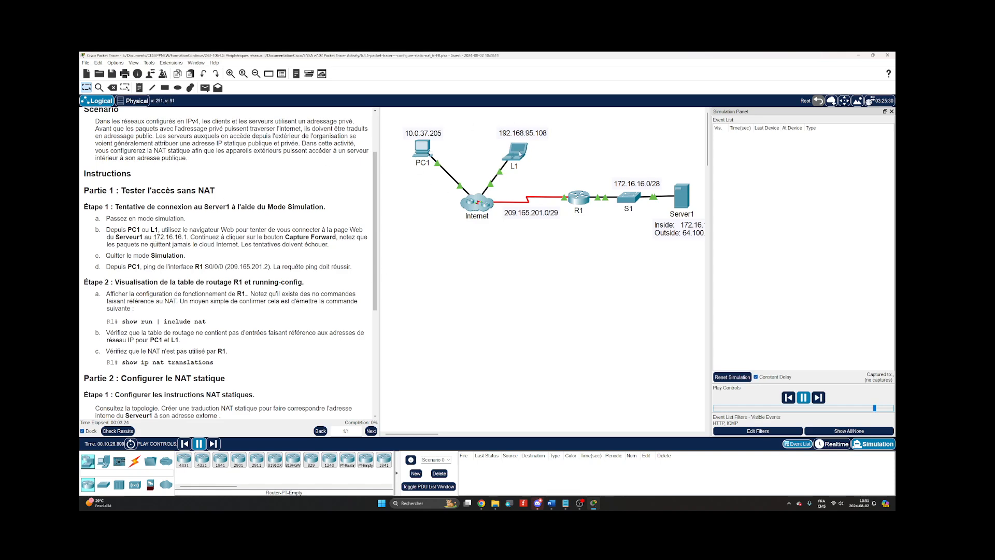
Open PC1's desktop below the topology, keep its window on top and widen it.
left_click(425, 150)
left_click_drag(442, 179, 445, 271)
left_click(395, 482)
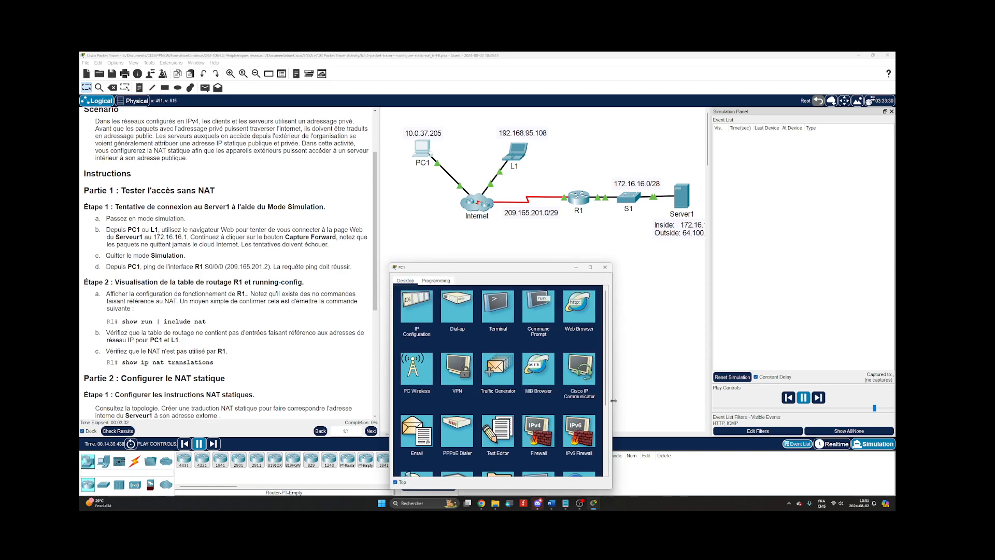
left_click_drag(612, 404, 672, 404)
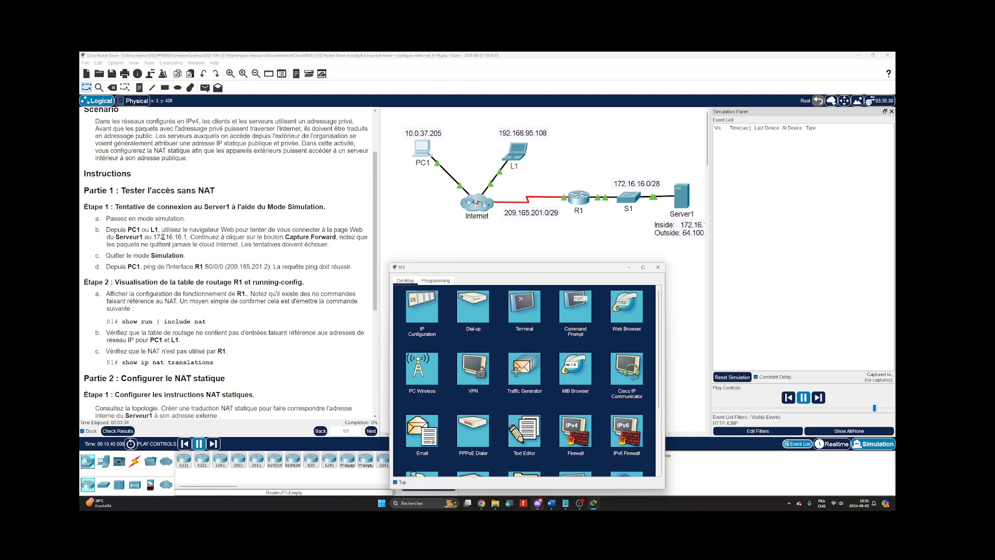
left_click(621, 319)
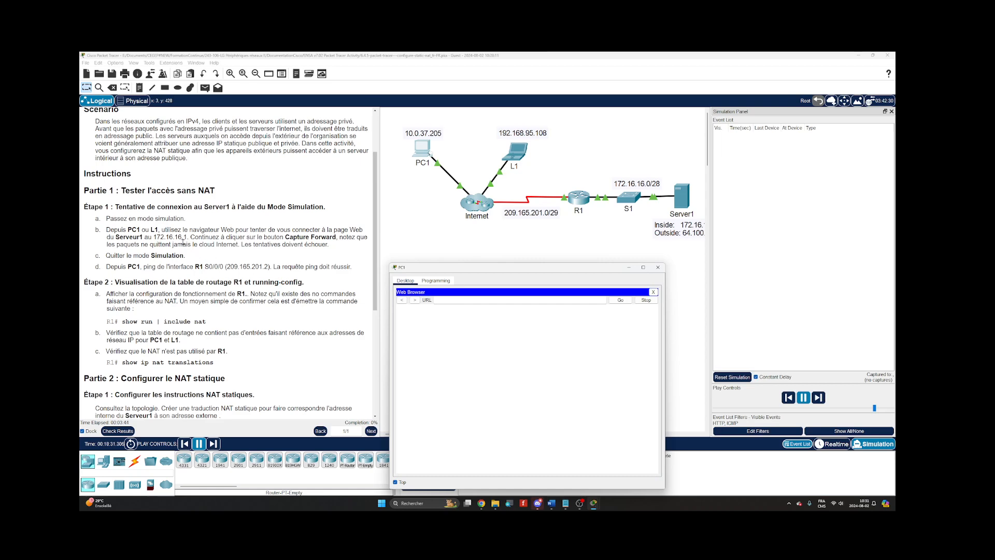
left_click(449, 302)
type("172.16.16.1")
key("Return")
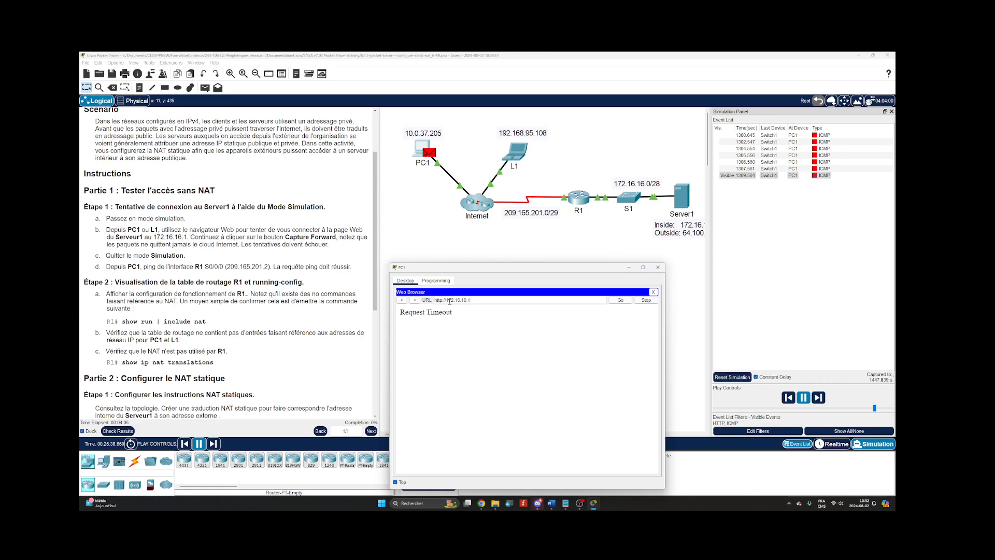
Examine the inbound PDU details of the captured ICMP events at PC1, docking and enlarging the PDU information.
left_click(450, 301)
left_click(821, 136)
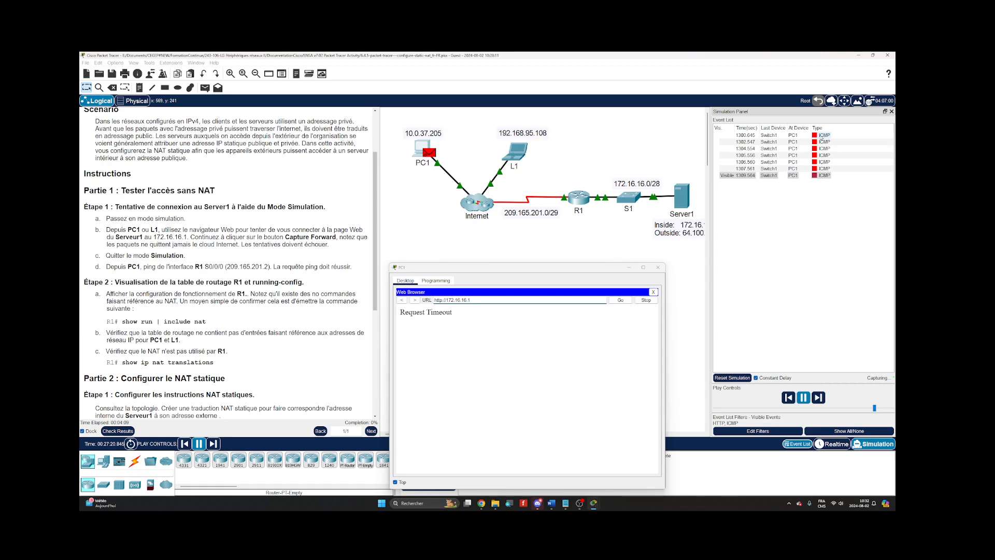
left_click(821, 141)
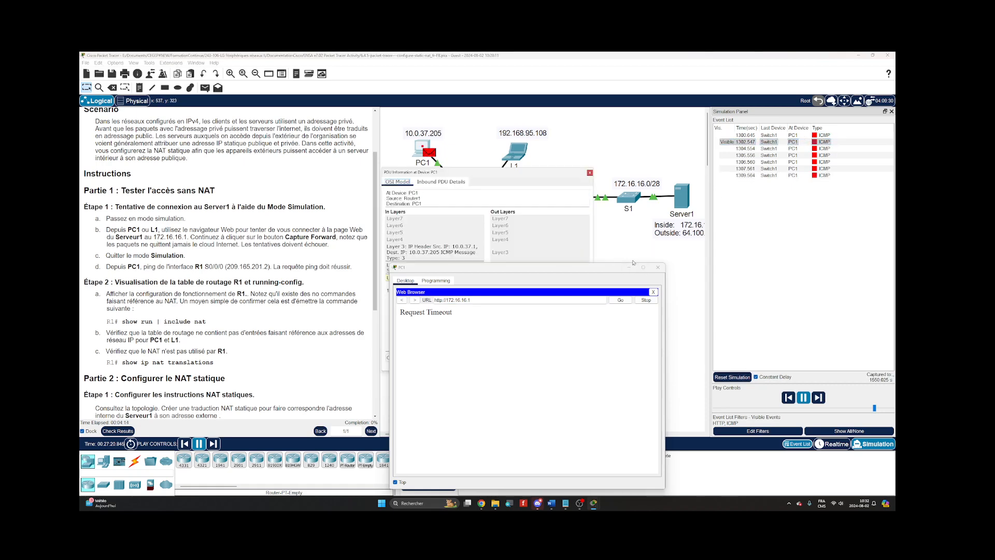
left_click_drag(503, 172, 809, 118)
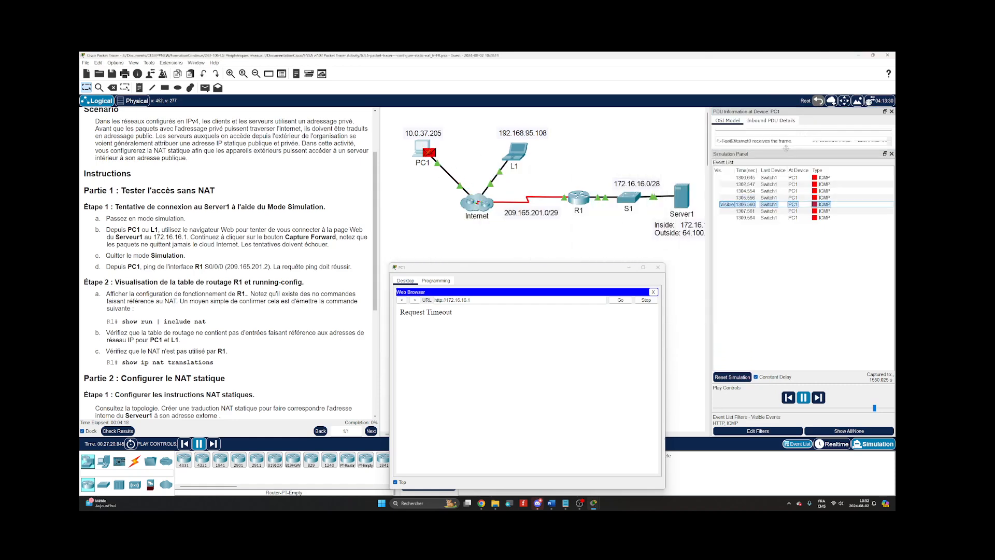
left_click_drag(777, 150, 780, 272)
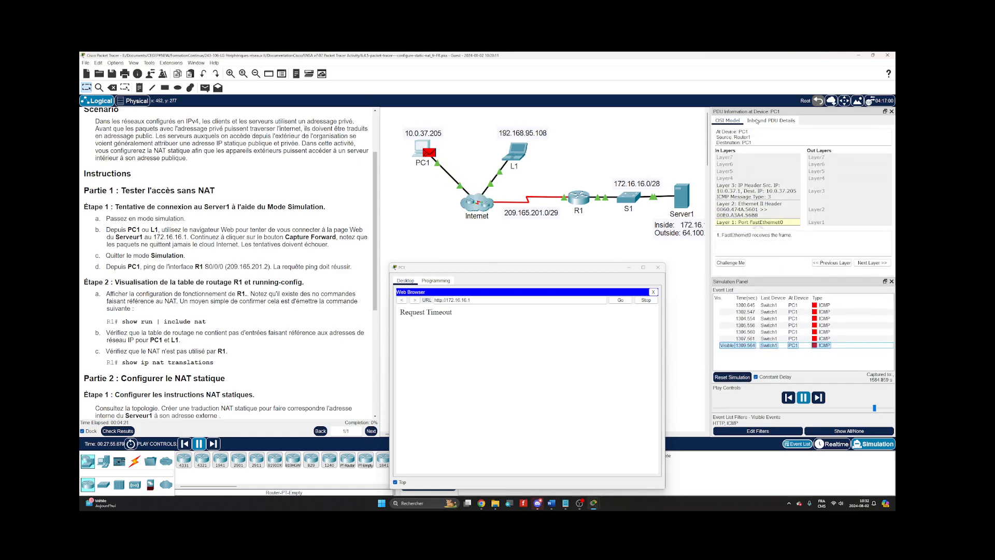
left_click(756, 123)
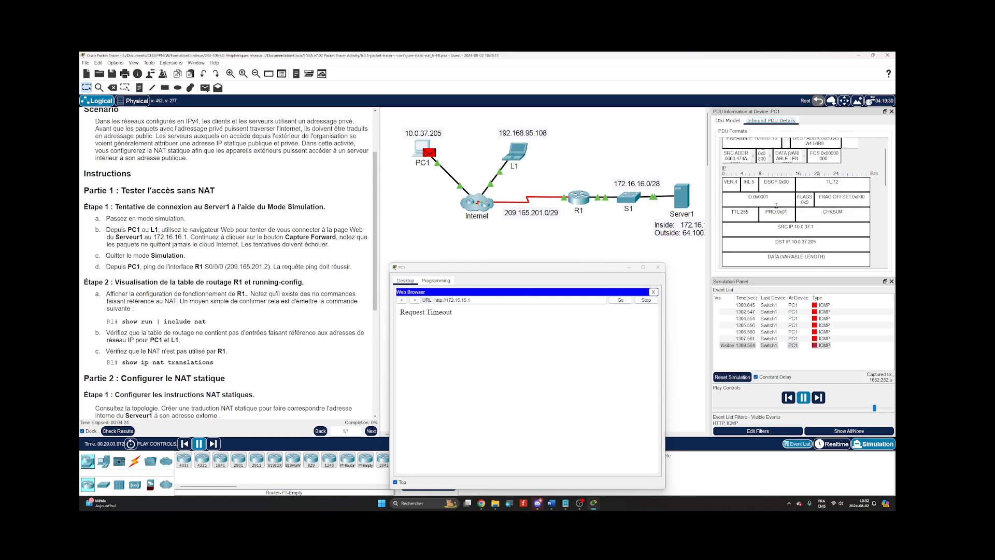
scroll(775, 206, "down", 5)
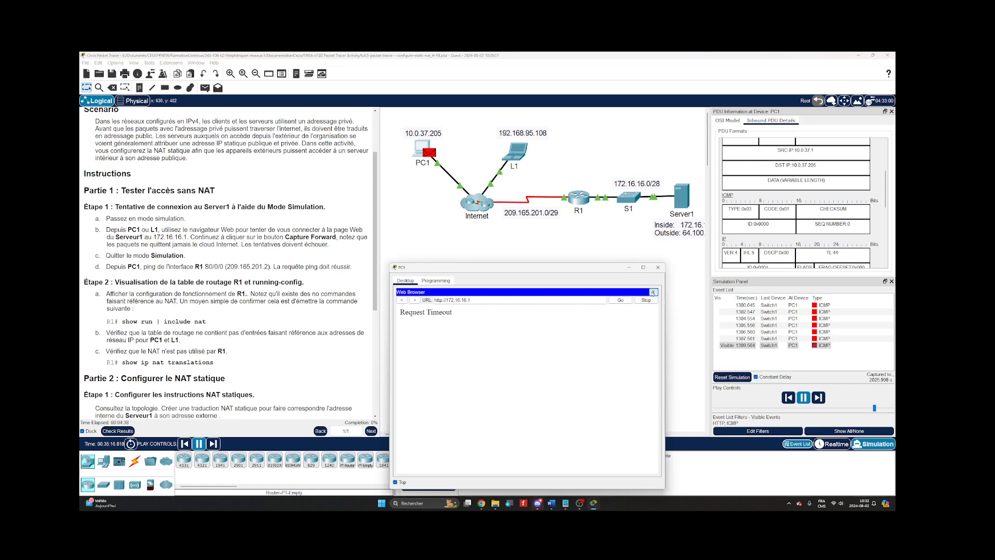
Close PC1's Web Browser and ping 172.16.16.1 from its Command Prompt.
left_click(653, 292)
left_click(560, 315)
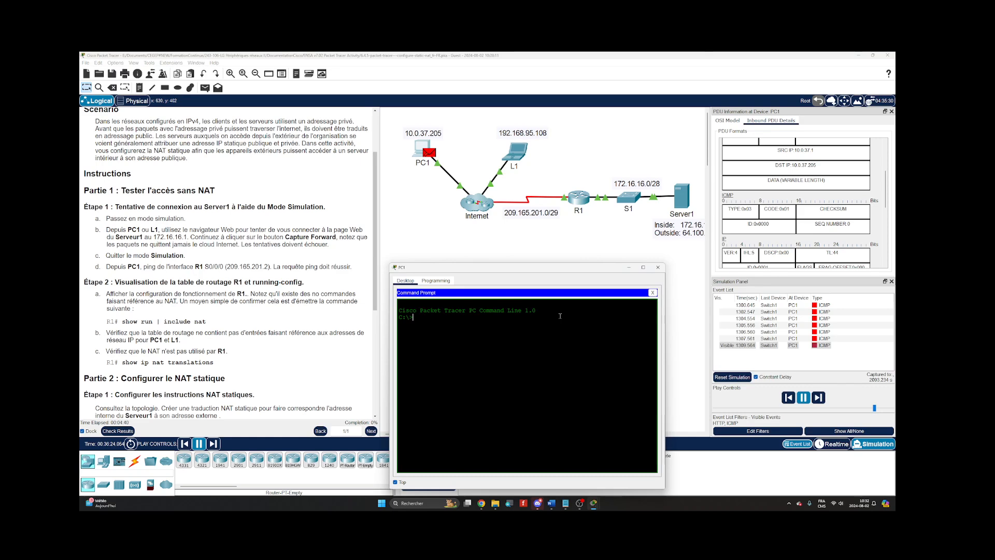
type("ping")
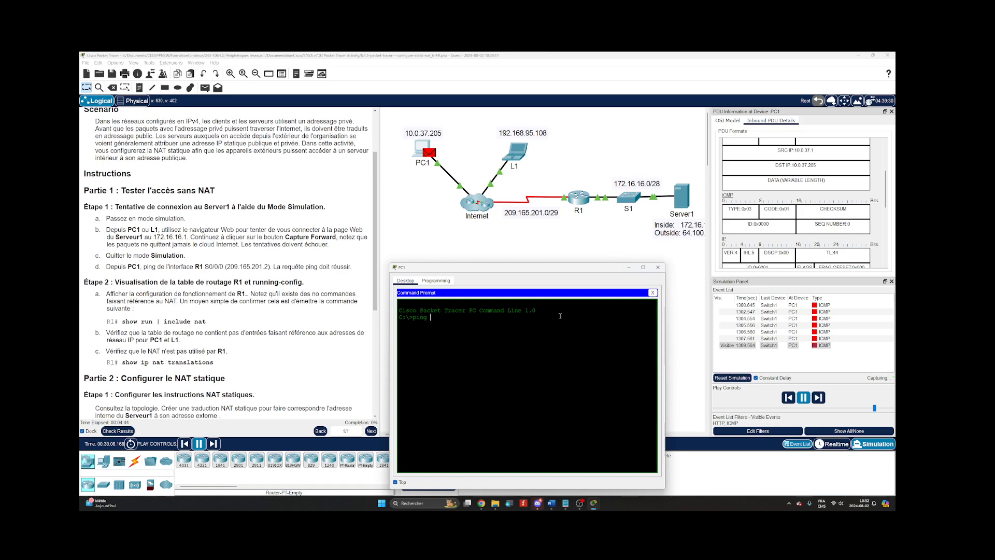
type(" 172.1")
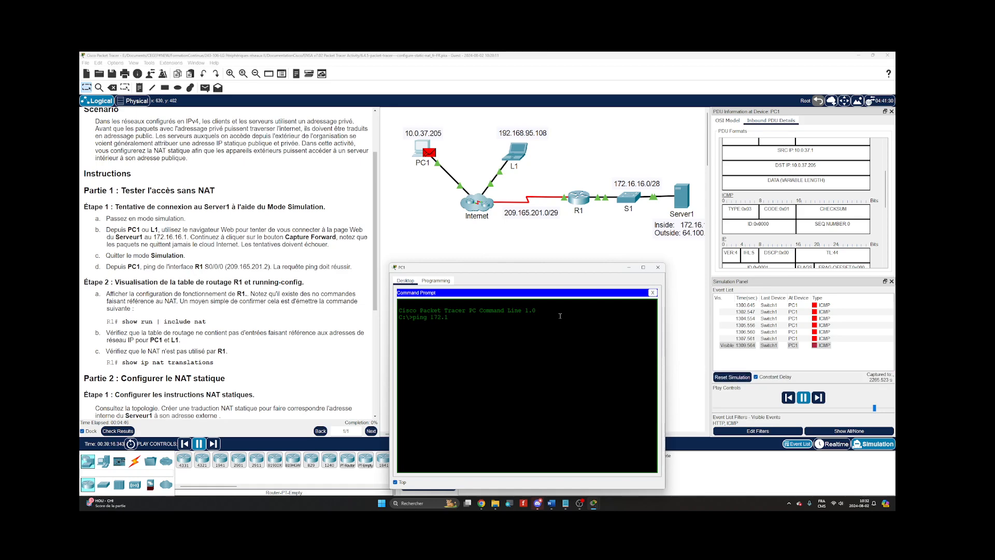
type("6.16.")
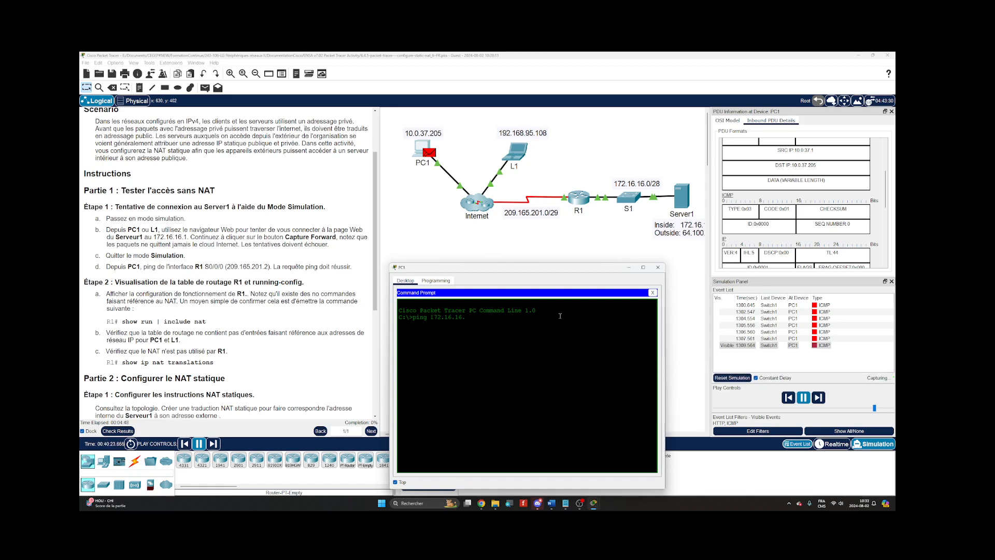
type("1")
key("Return")
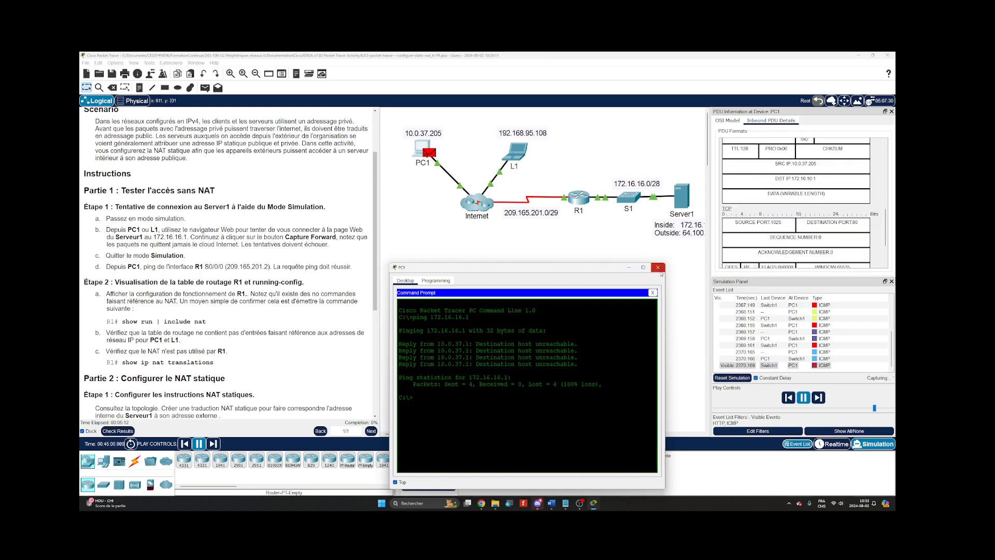
Close PC1's window and return to Realtime mode with a wider instructions pane.
left_click(658, 267)
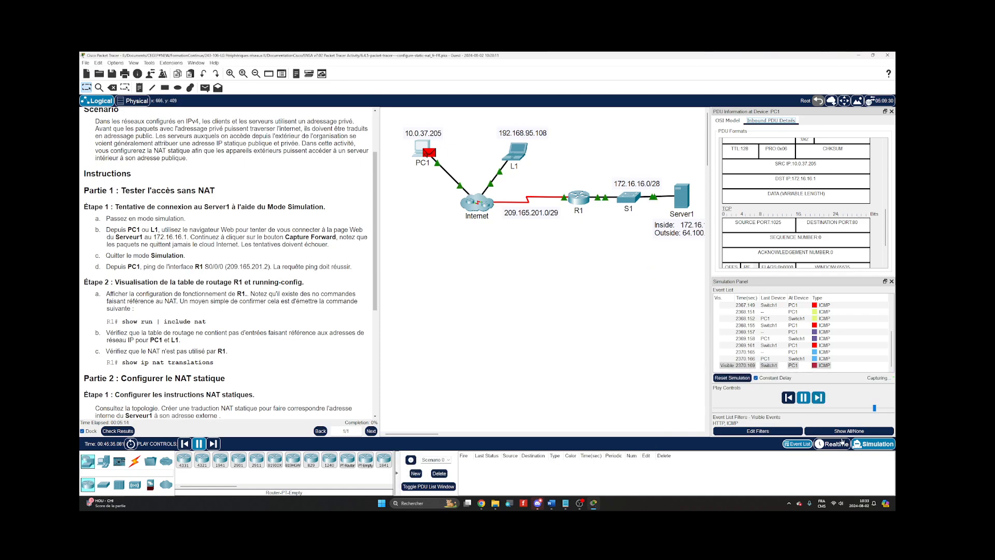
left_click(837, 444)
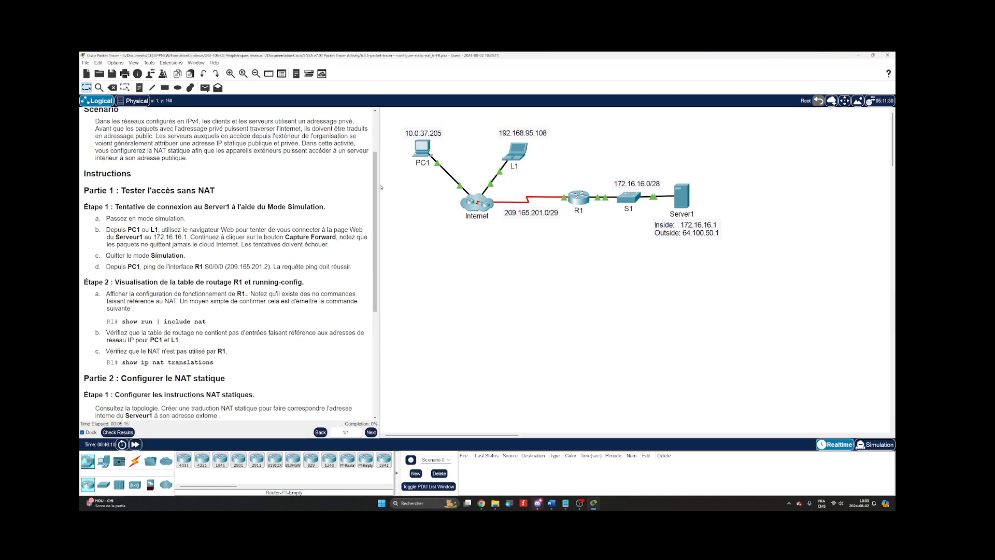
left_click_drag(379, 185, 418, 185)
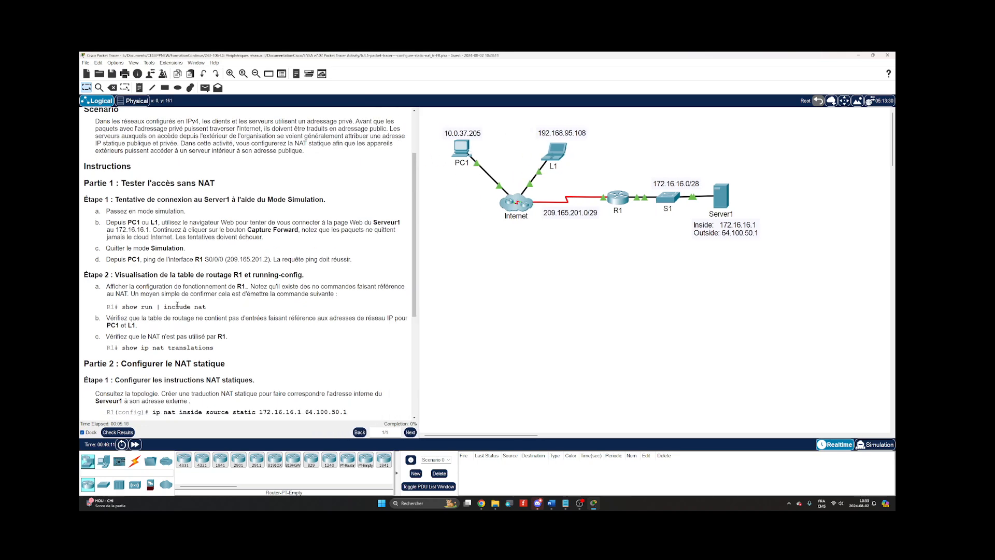
Open R1's command line in a wider window kept on top, and start the session at the R1> prompt.
left_click(619, 207)
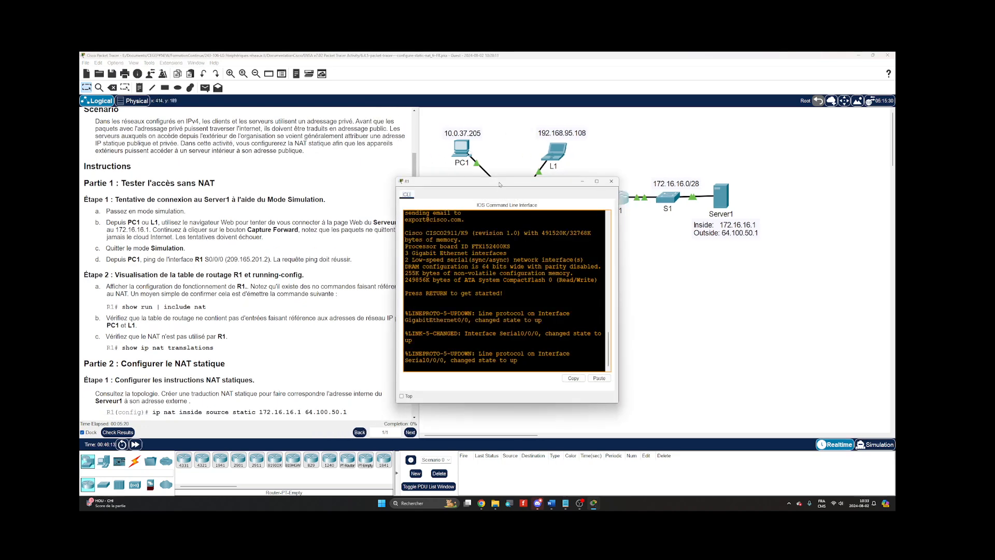
left_click_drag(544, 225, 582, 254)
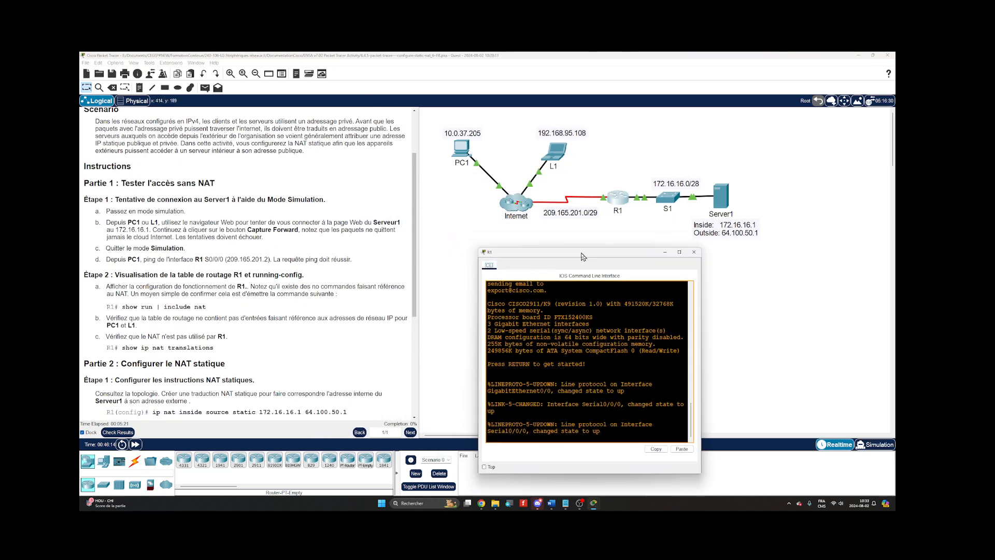
left_click(485, 469)
left_click_drag(702, 372, 839, 378)
key("Return")
key("Return")
key("Return")
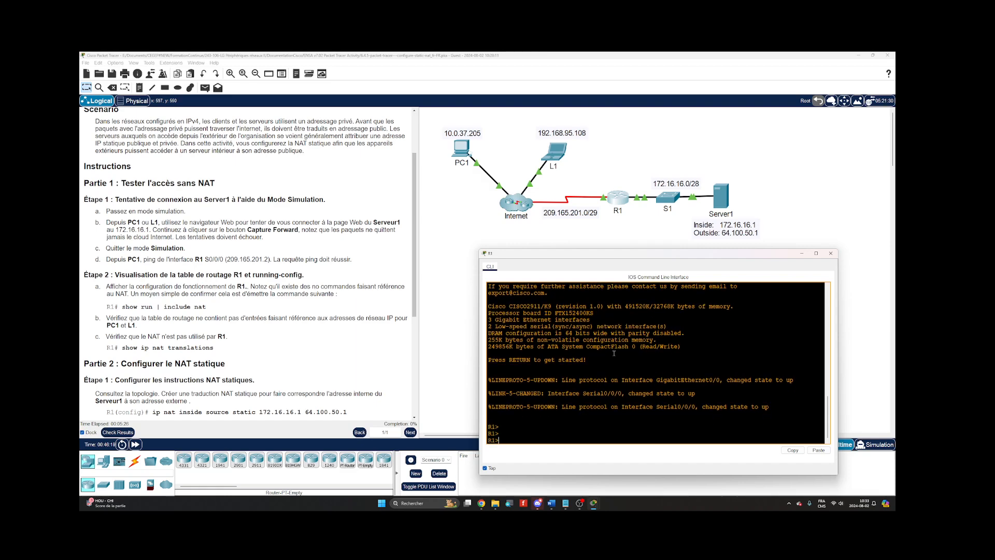
Enter privileged EXEC mode on R1 and display its routing table with show ip route.
type("en")
key("Return")
type("s")
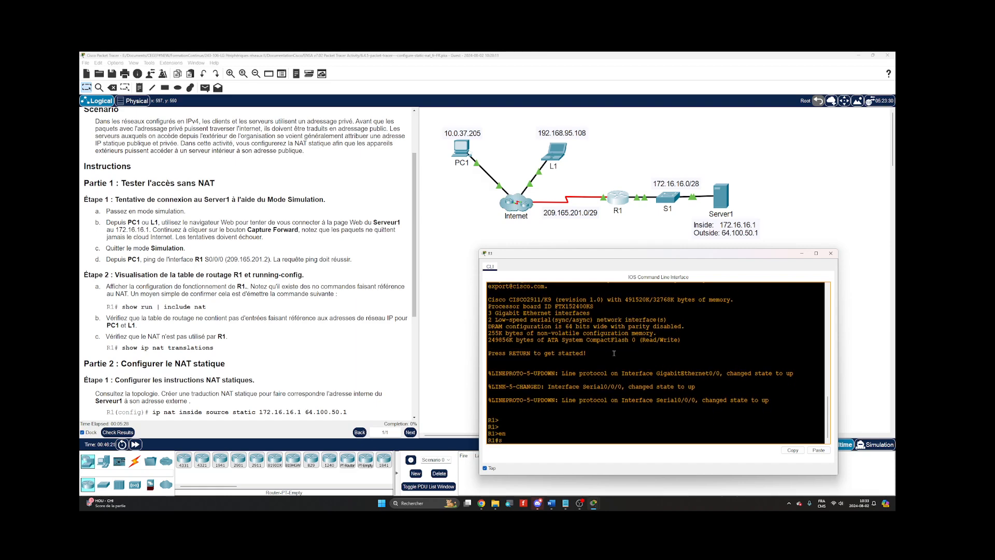
type("how ip route")
key("Return")
key("Return")
key("Return")
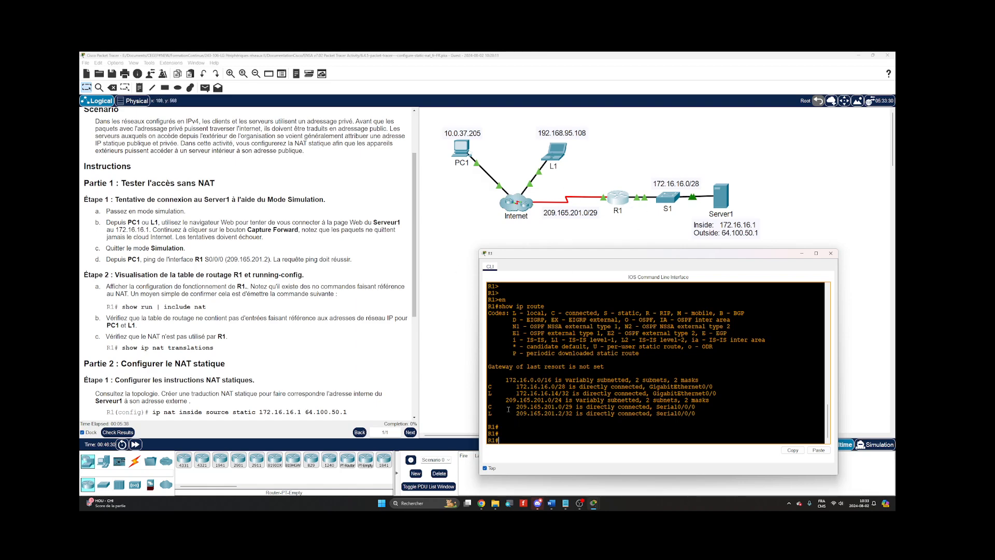
key("Return")
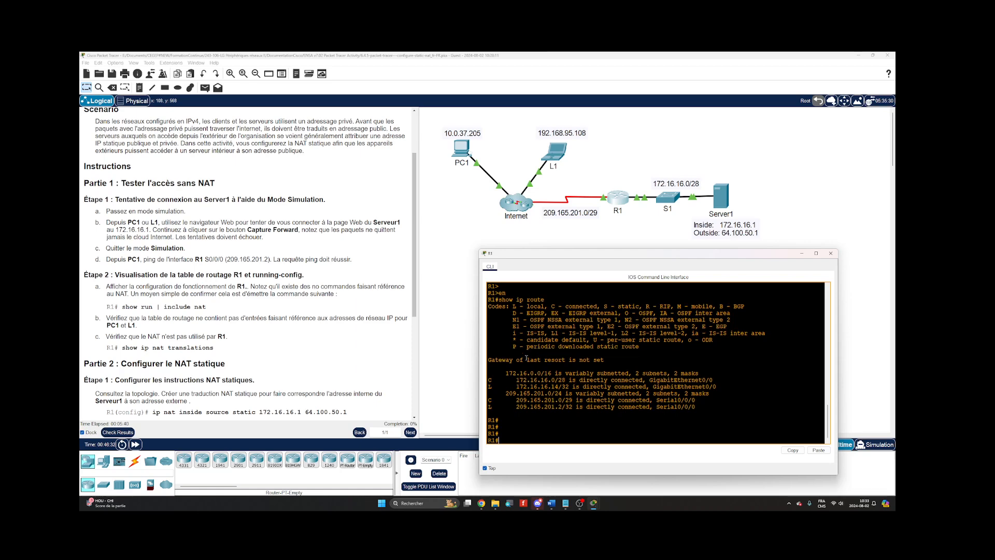
Display R1's running configuration with show run and page through the interface sections.
type("show run")
key("Return")
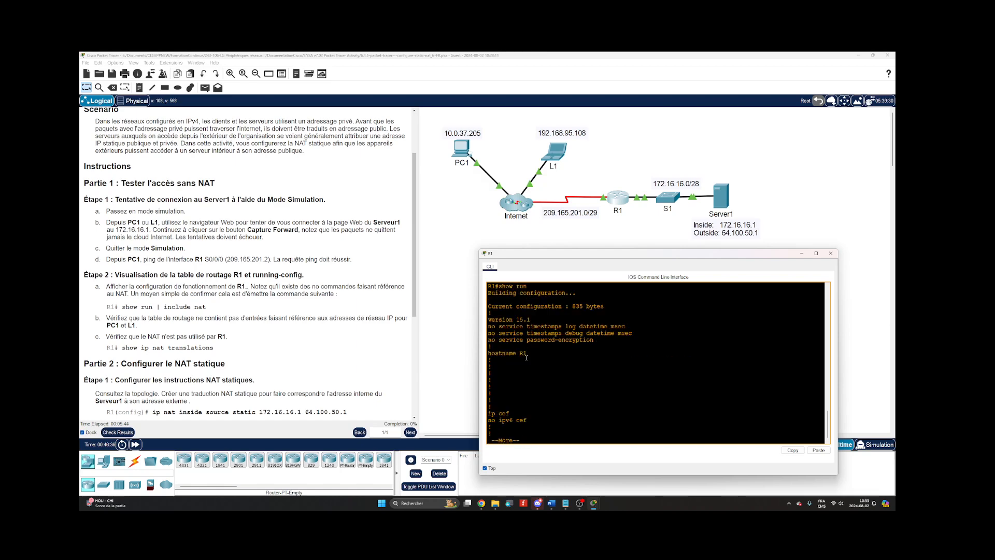
key("space")
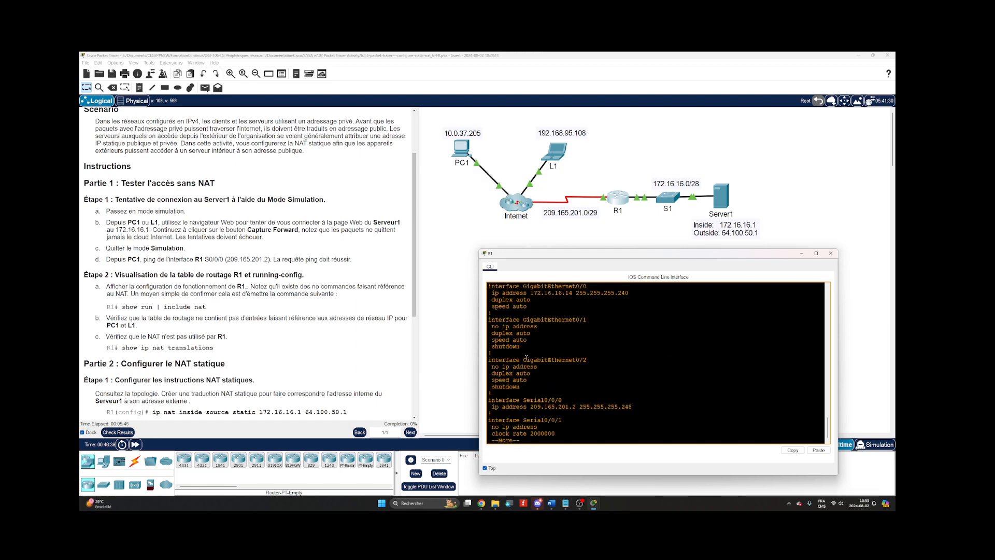
key("space")
scroll(526, 357, "up", 5)
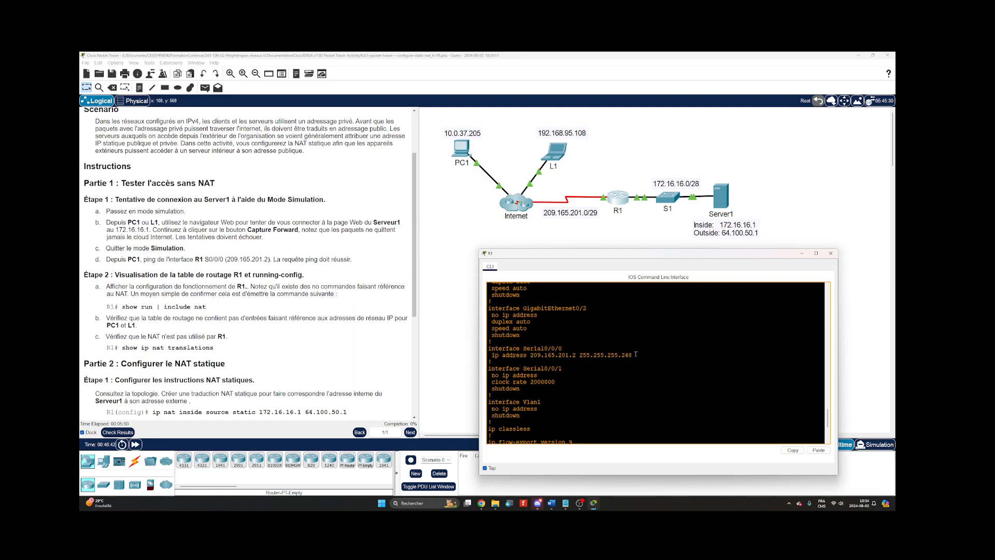
scroll(623, 349, "down", 5)
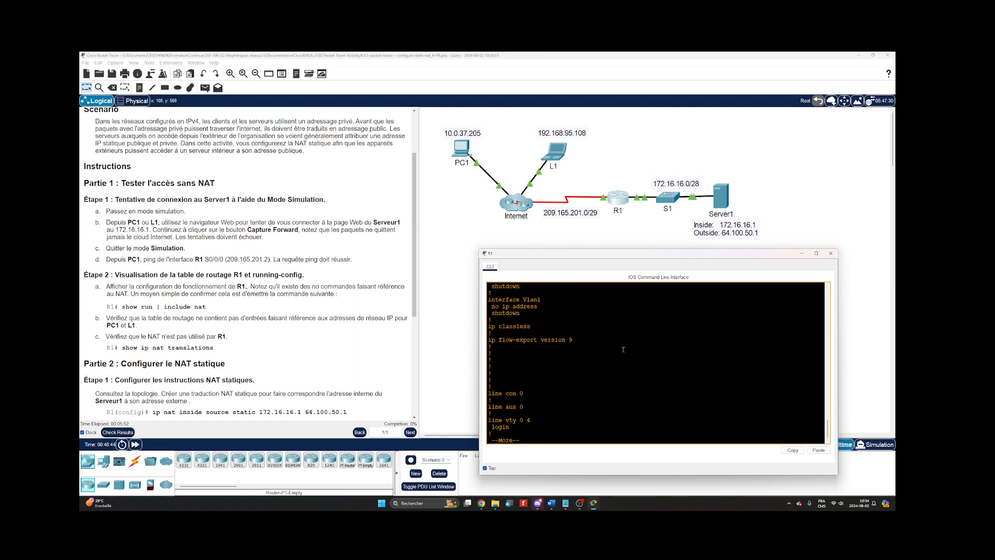
Leave the running configuration listing and check R1 for DHCP leases with show dhcp lease.
type("s")
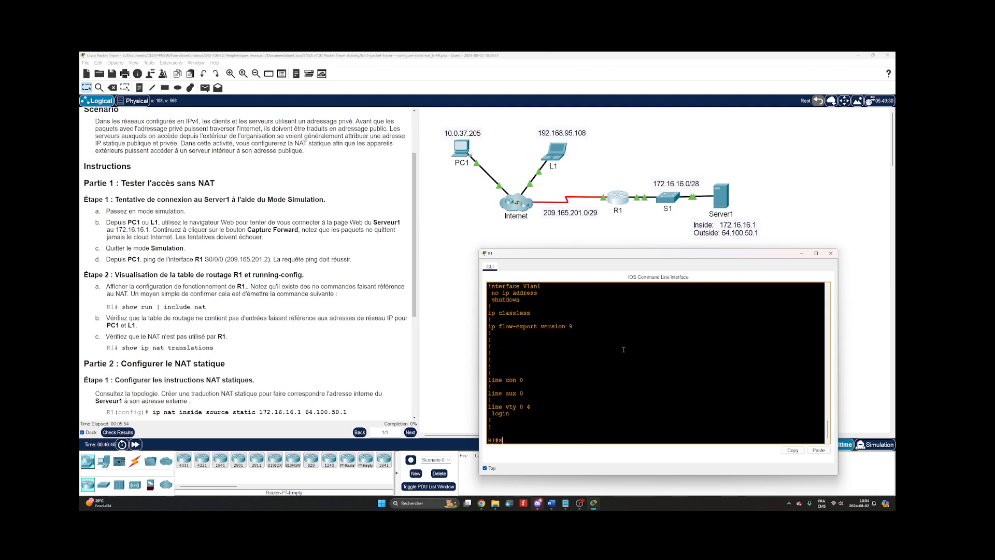
type("how dhc")
key("Tab")
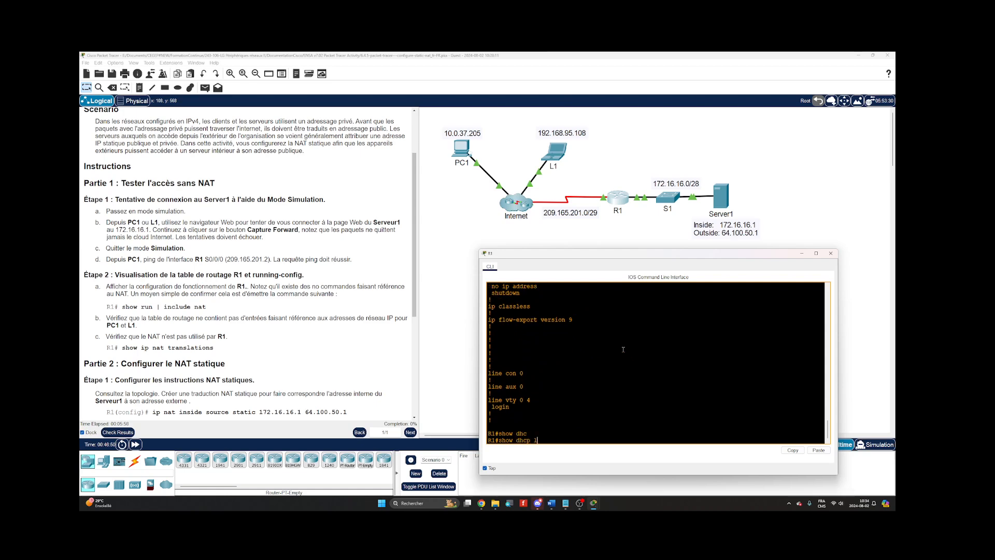
type("lea")
key("Tab")
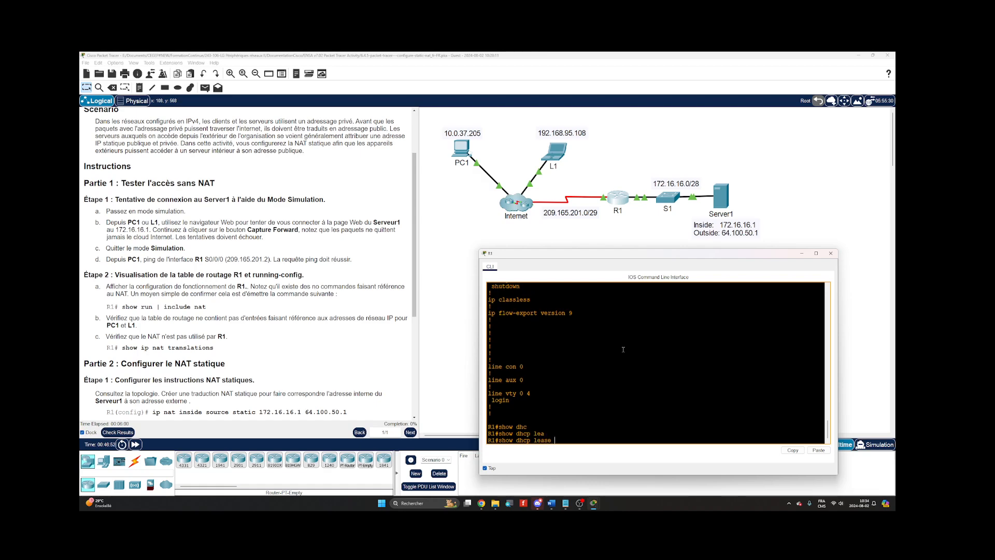
key("Return")
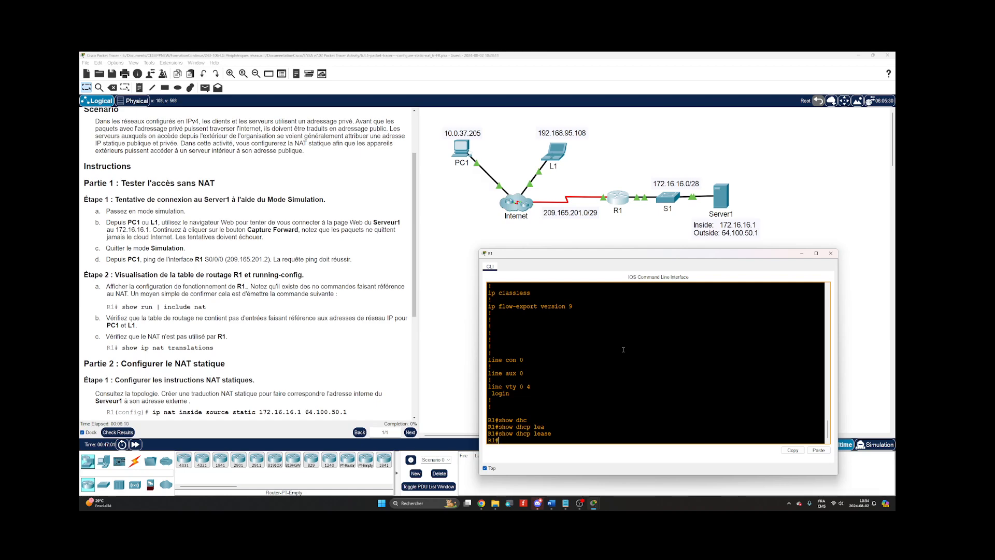
key("Return")
key("Return")
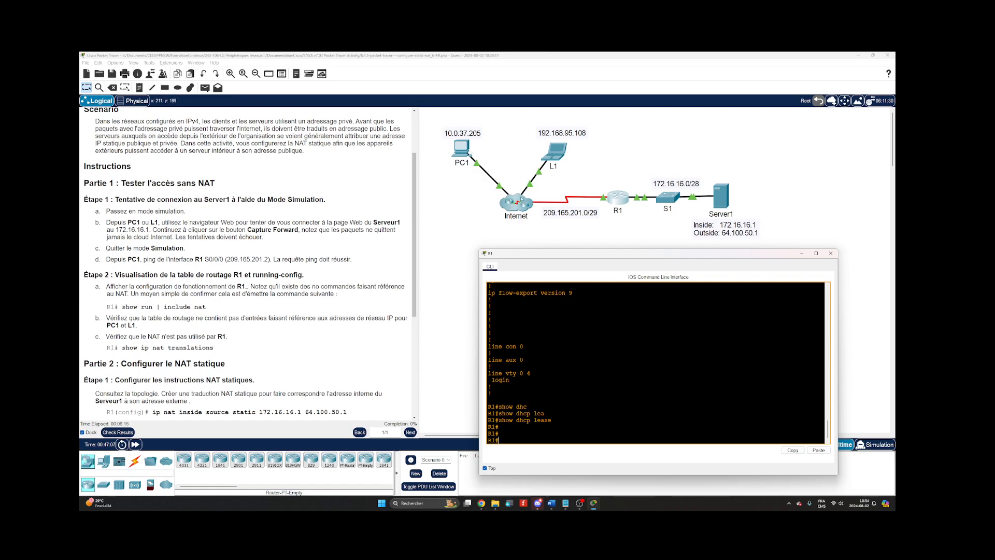
key("Return")
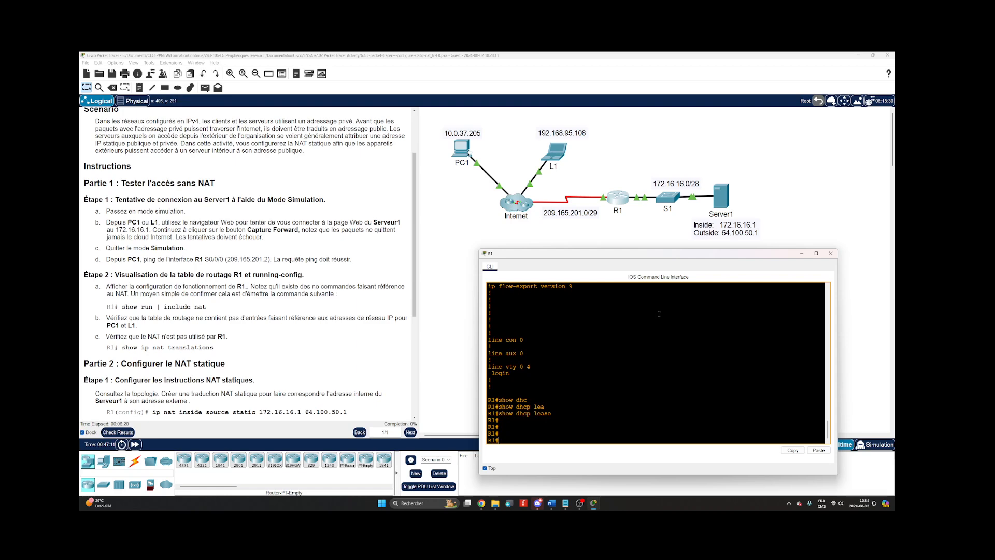
key("Return")
key("Return")
key("Return")
key("Return")
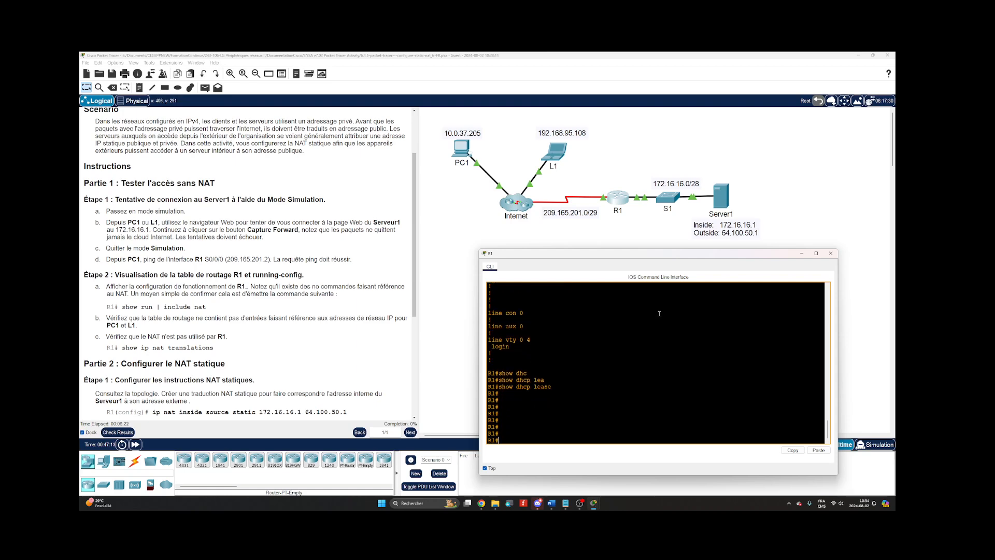
Filter R1's running configuration for NAT entries with show run | include nat.
type("show run | inc")
key("Tab")
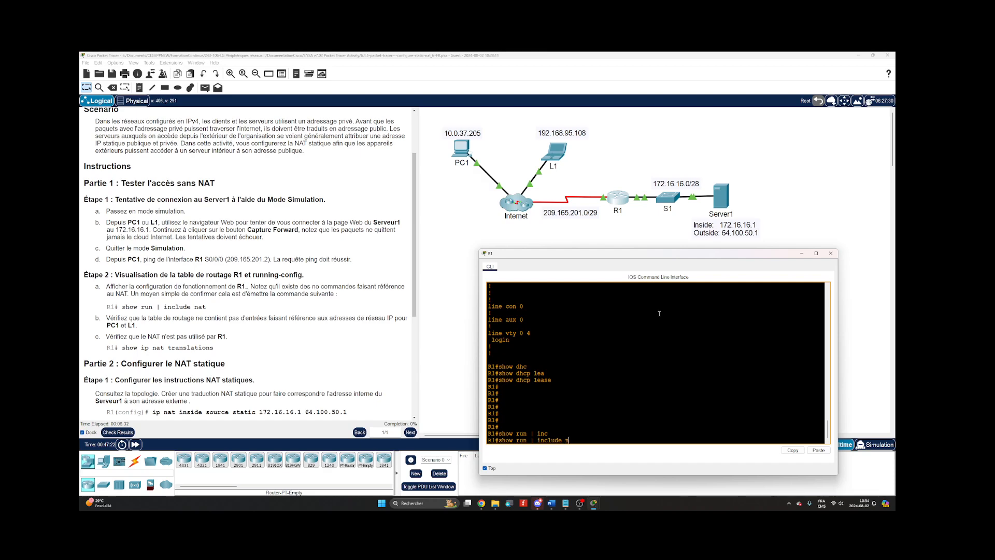
type("nat")
key("Return")
key("Return")
key("Return")
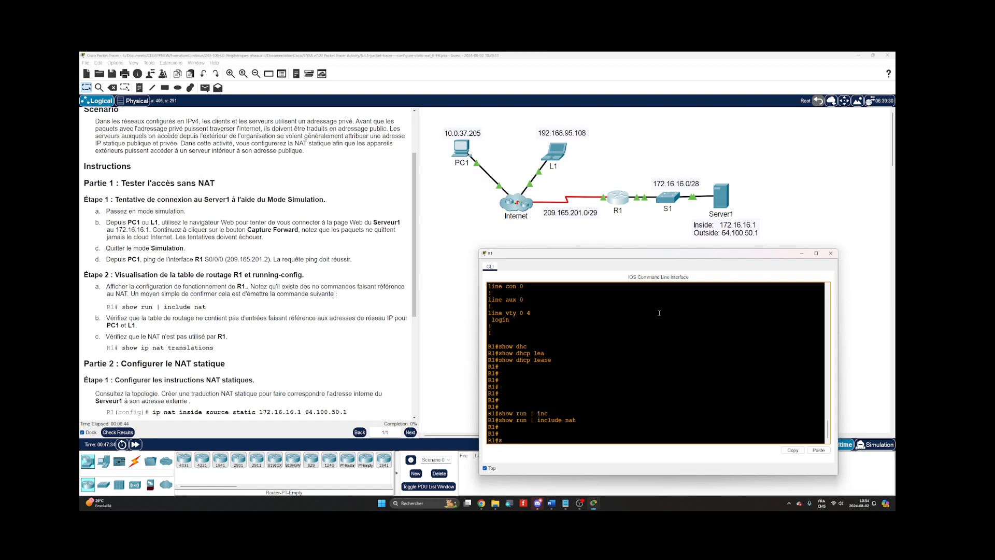
List the available show ip nat options on R1 and run show ip nat statistics.
type("show ip nat")
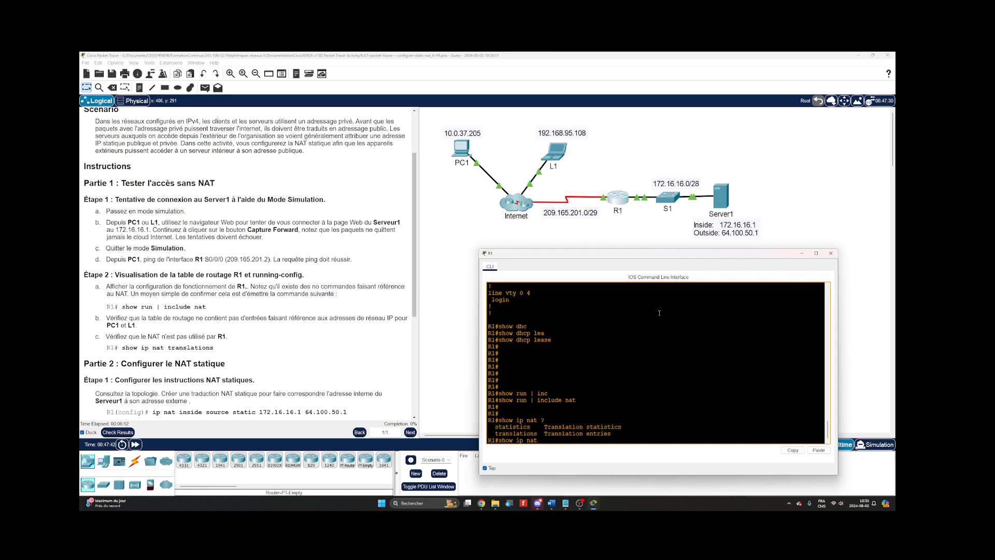
type(" ?st")
key("Tab")
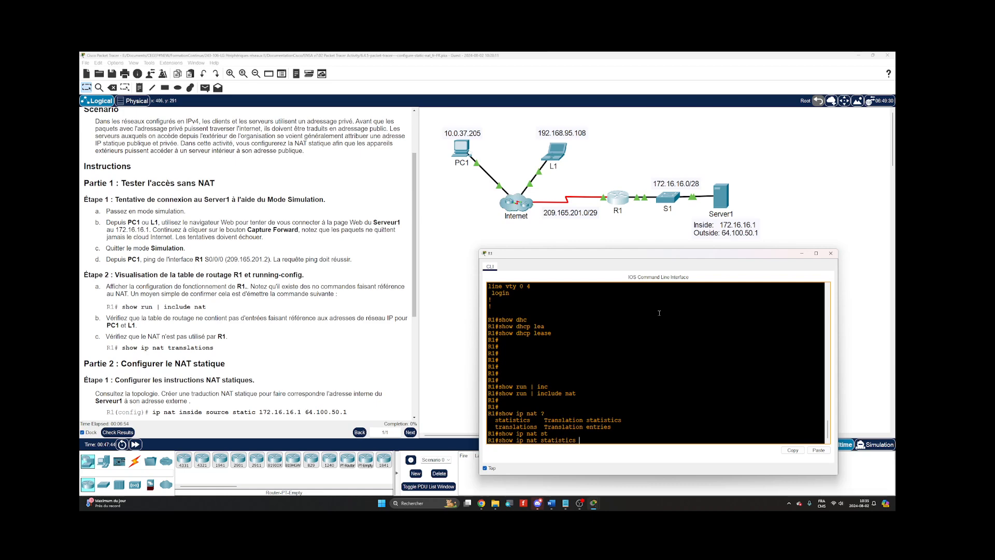
type("?")
key("Return")
key("Return")
key("Return")
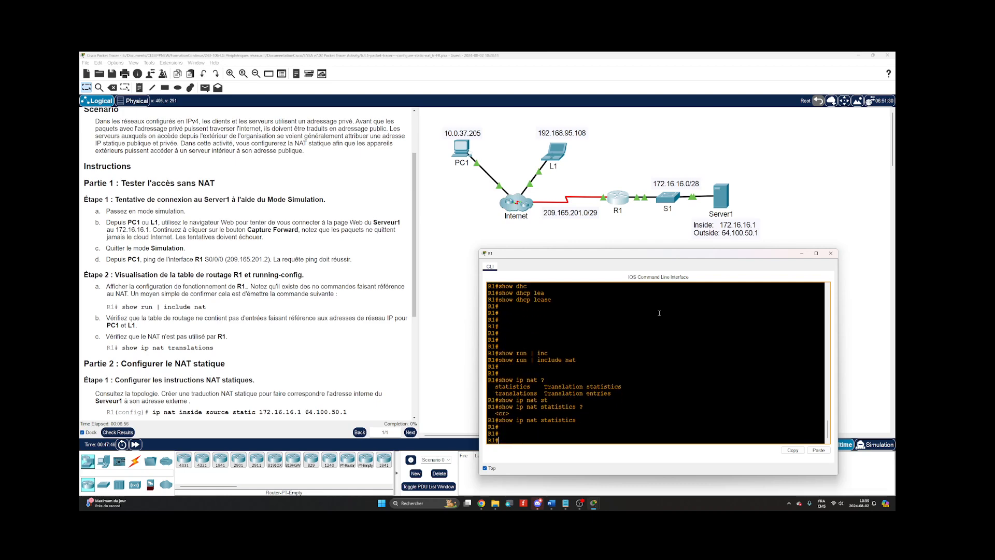
Check R1's NAT translation table with show ip nat translations.
type("show ip nat")
type("tr")
key("Tab")
key("Return")
key("Return")
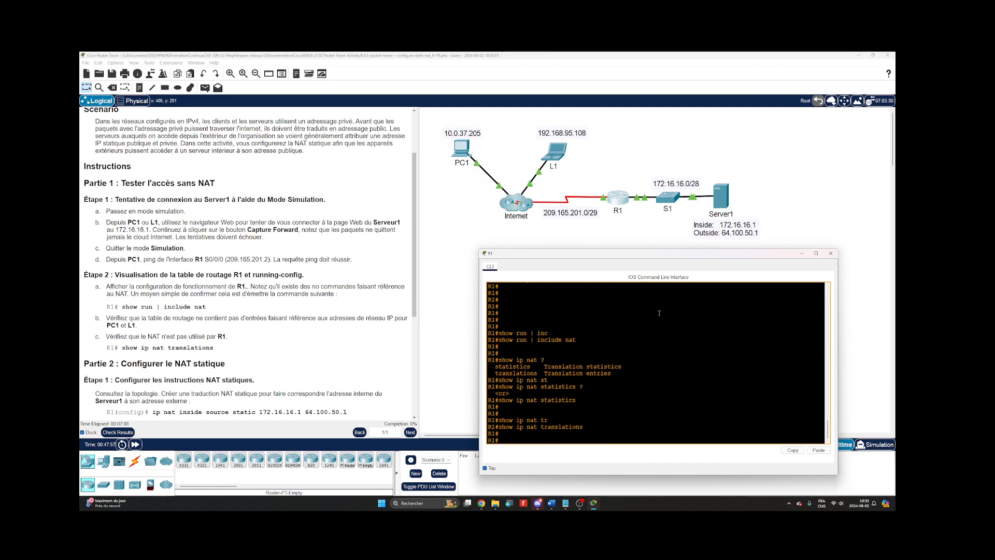
key("Return")
key("Return")
key("Return")
key("Return")
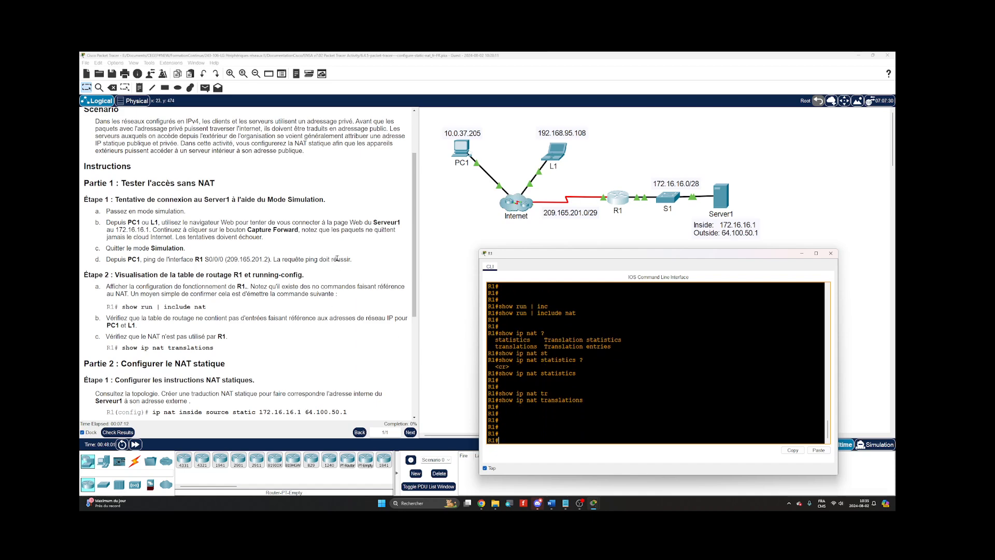
Review the Part 2 and Part 3 instructions, and list R1's interfaces with show ip interface brief.
scroll(337, 258, "down", 3)
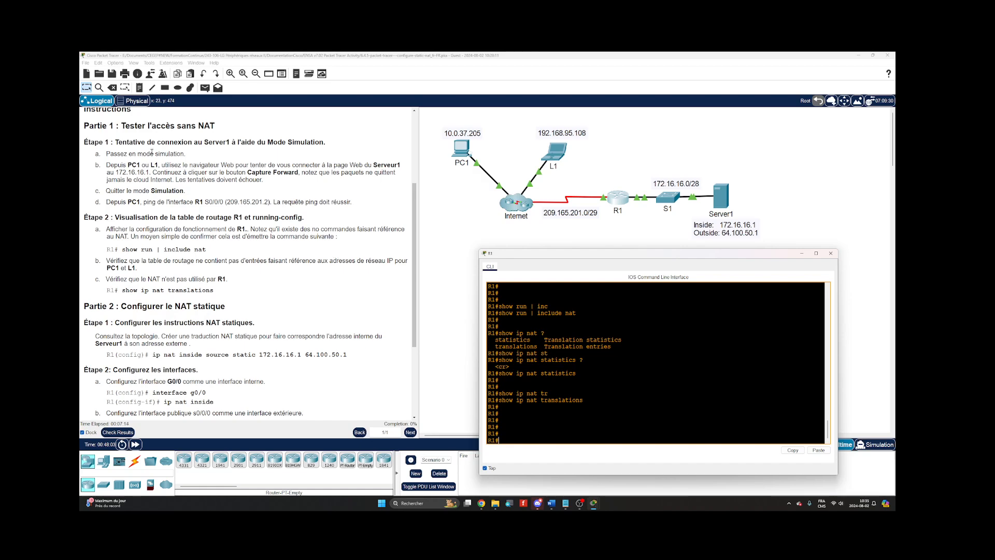
scroll(254, 258, "down", 5)
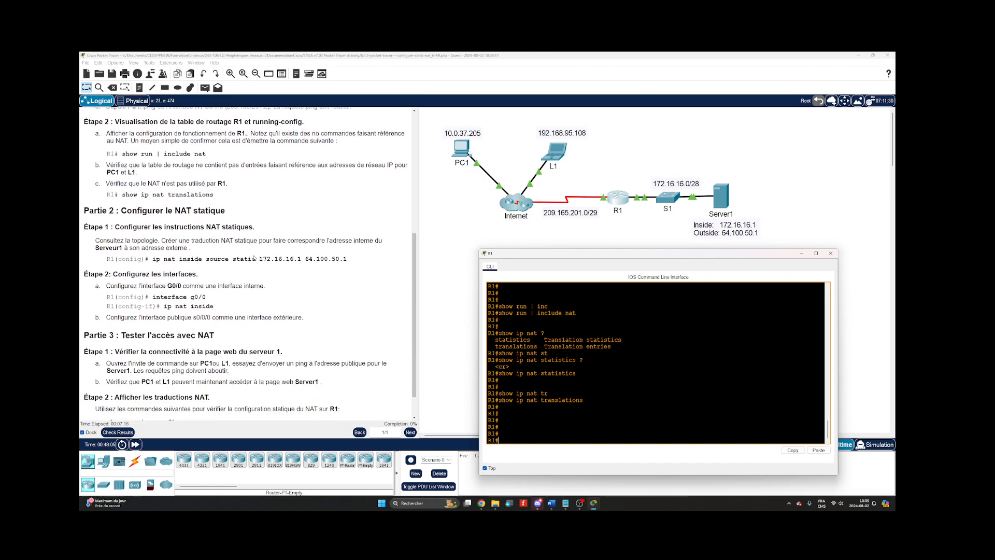
scroll(254, 258, "down", 2)
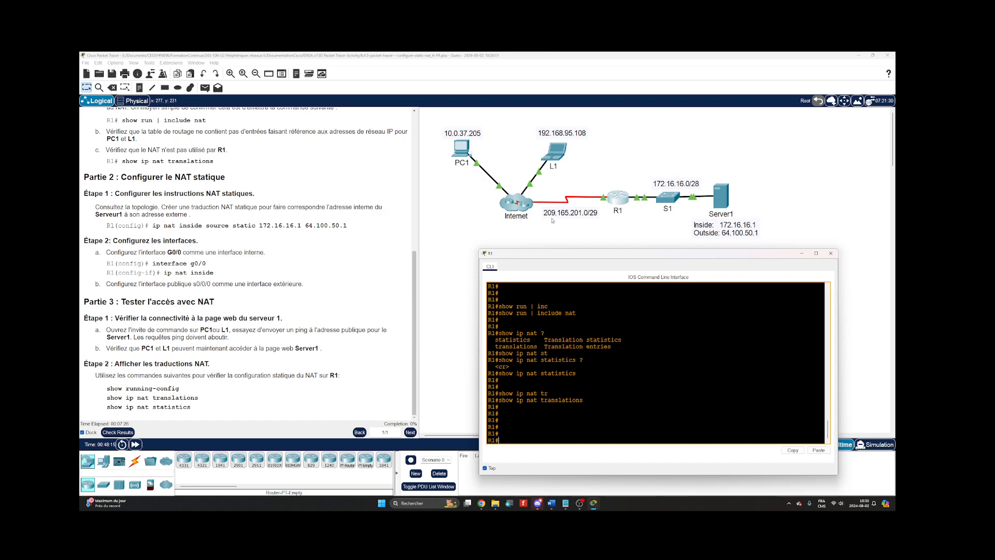
type("show ip int")
key("Tab")
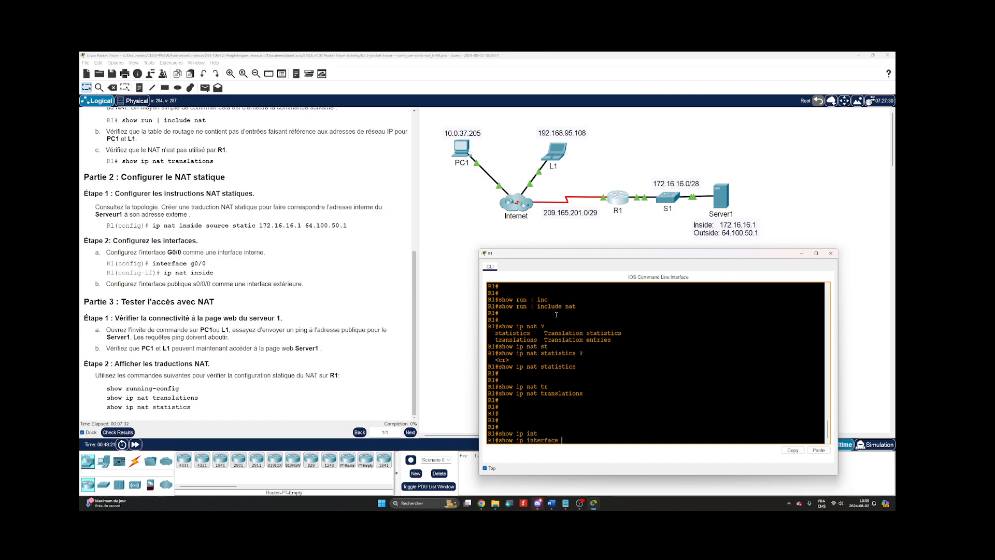
type("b")
key("Tab")
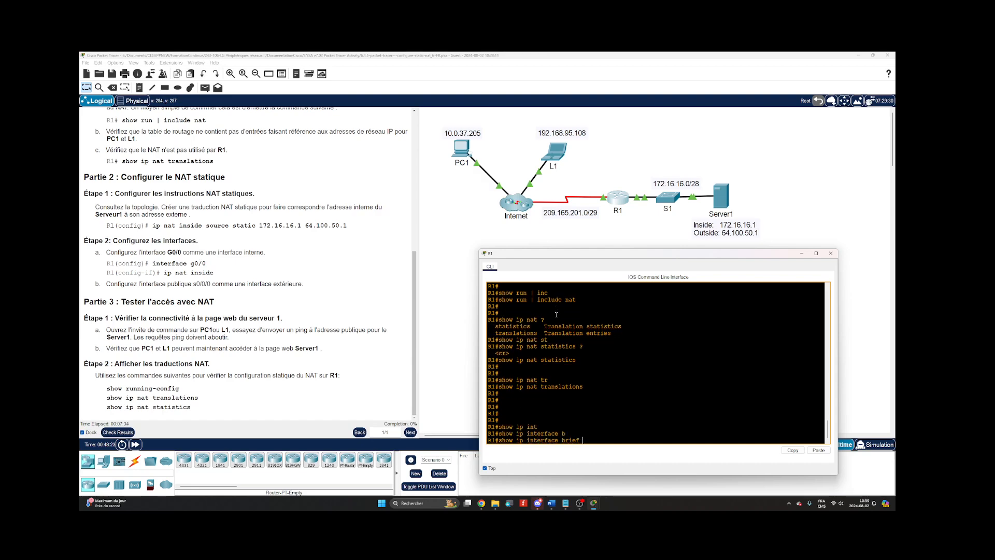
key("Return")
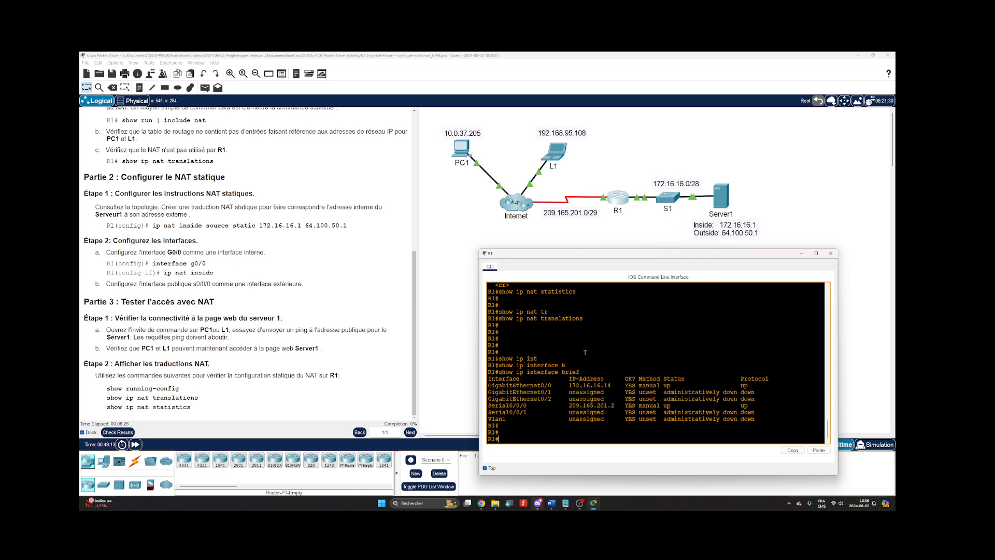
key("Return")
Enter global configuration mode on R1 with configure terminal.
type("co")
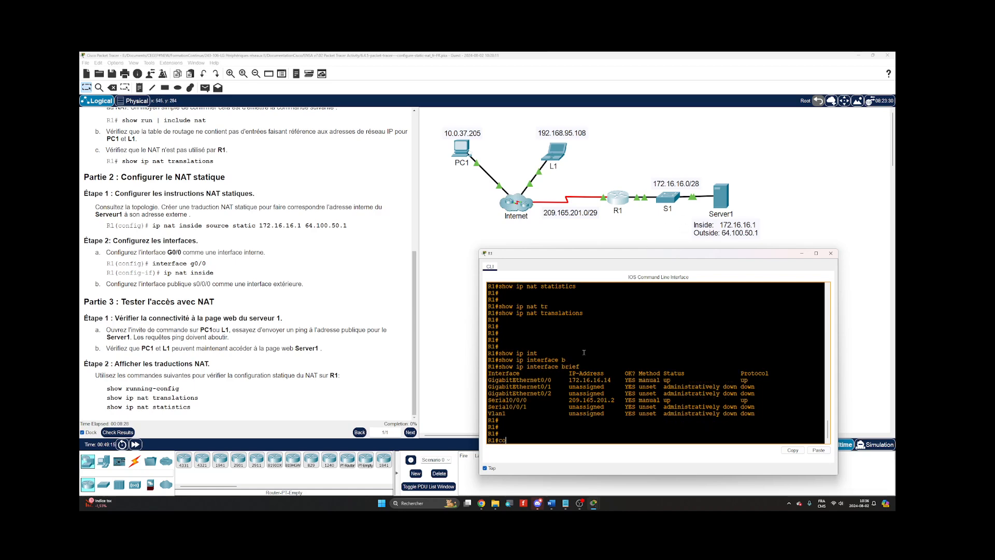
type("nf")
key("Tab")
type("t")
key("Tab")
key("Return")
key("Return")
key("Return")
key("Return")
key("Return")
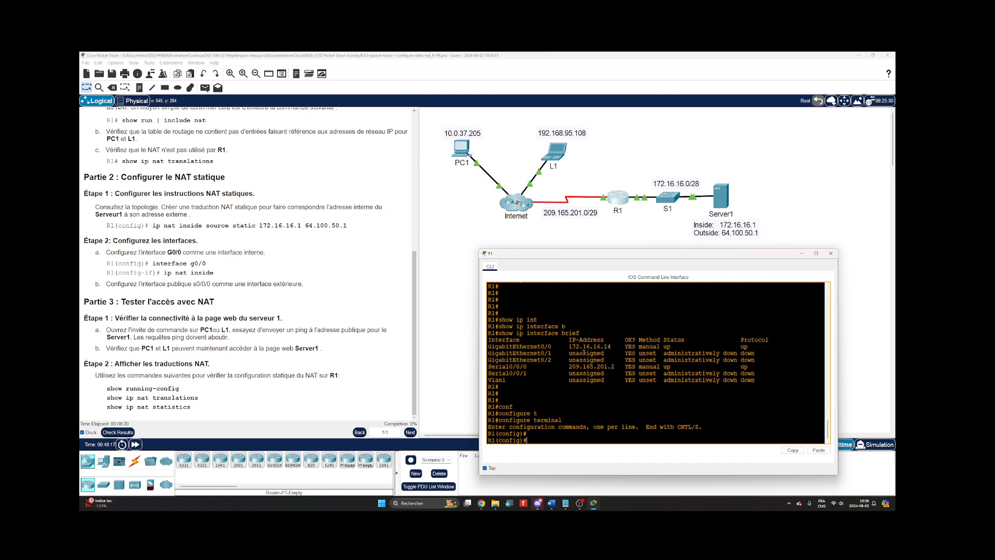
key("Return")
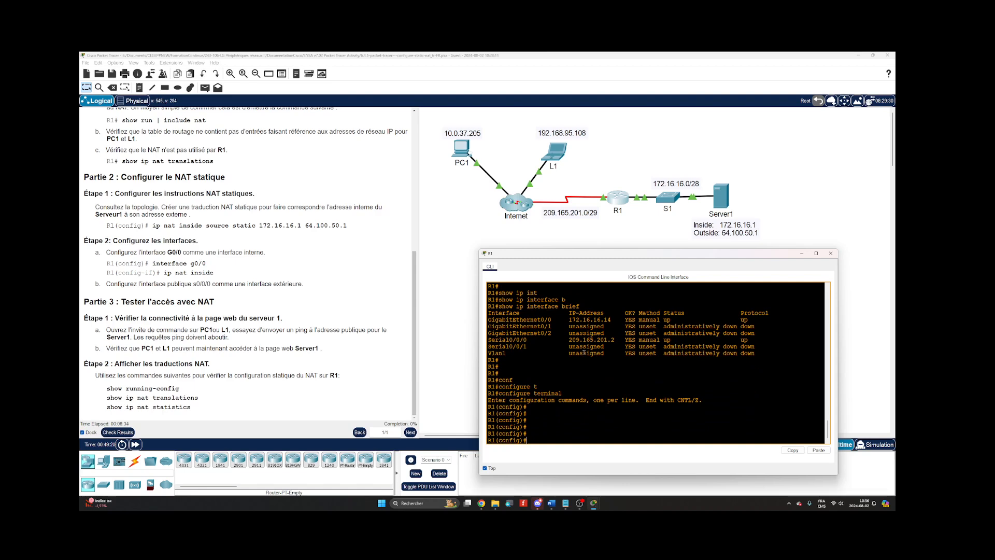
Begin the ip nat inside source static command on R1, listing the options available after source and after static.
type("ip nat ins")
key("Tab")
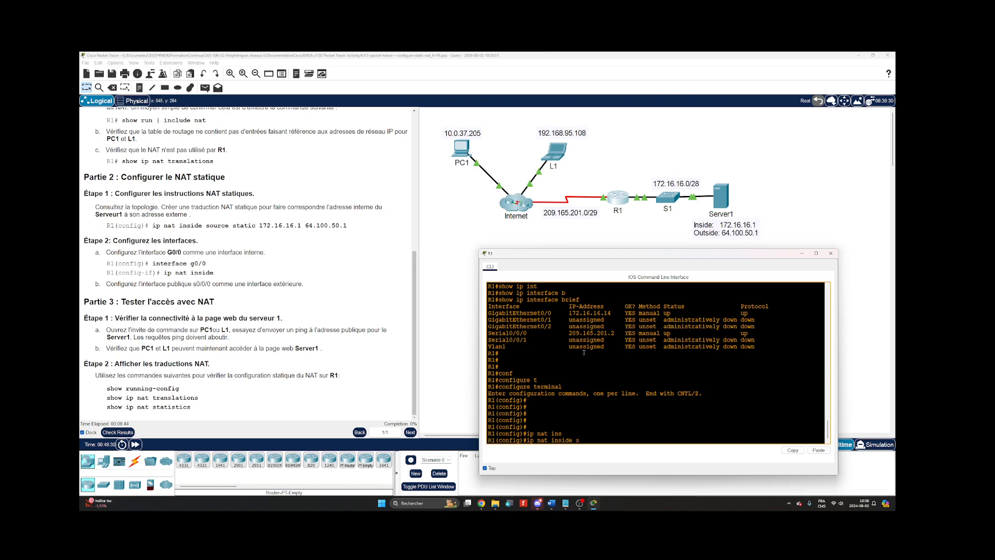
type("sour")
key("Tab")
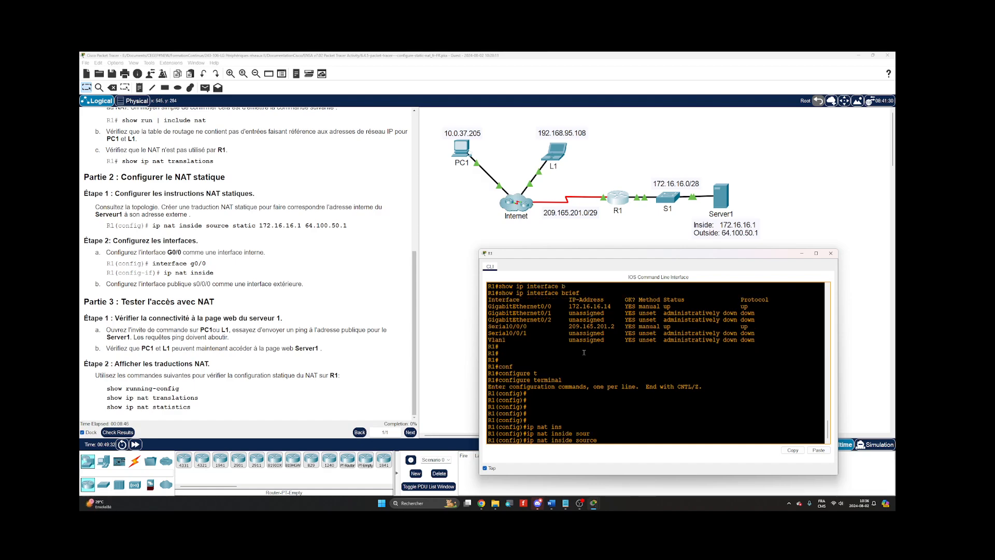
type("?")
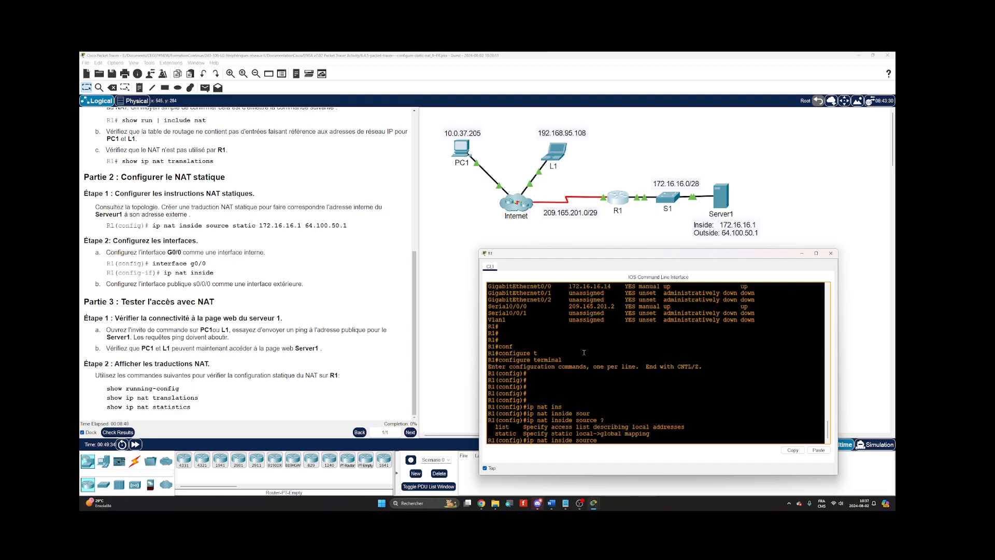
type("s")
key("Tab")
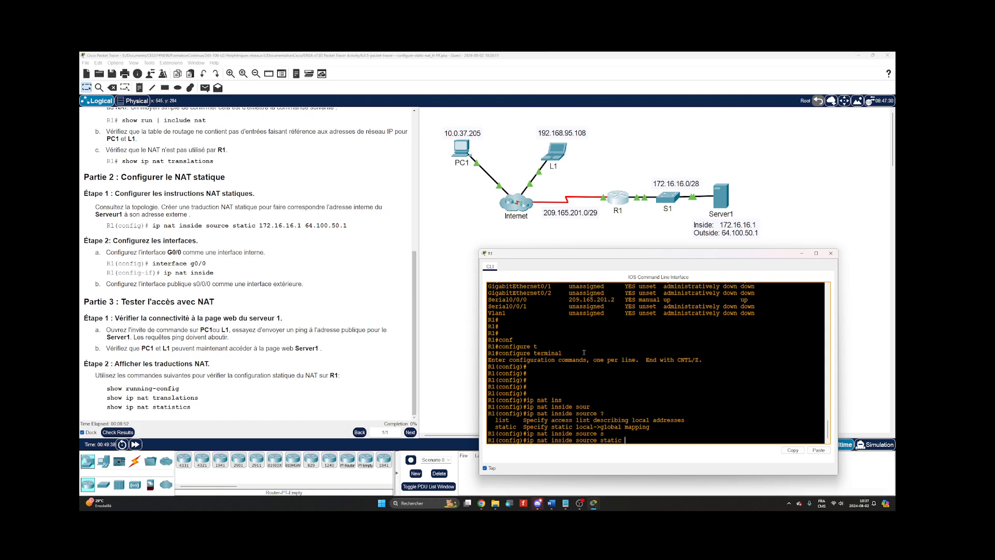
type("?")
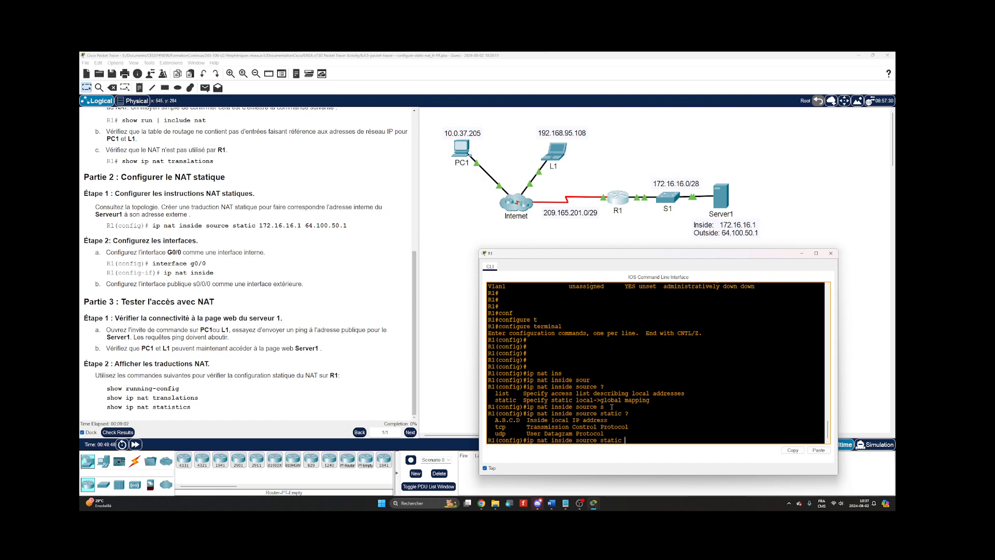
Complete the static NAT command on R1, mapping inside local address 172.16.16.1 to inside global address 64.100.50.1.
type("72.16.16.1 ?")
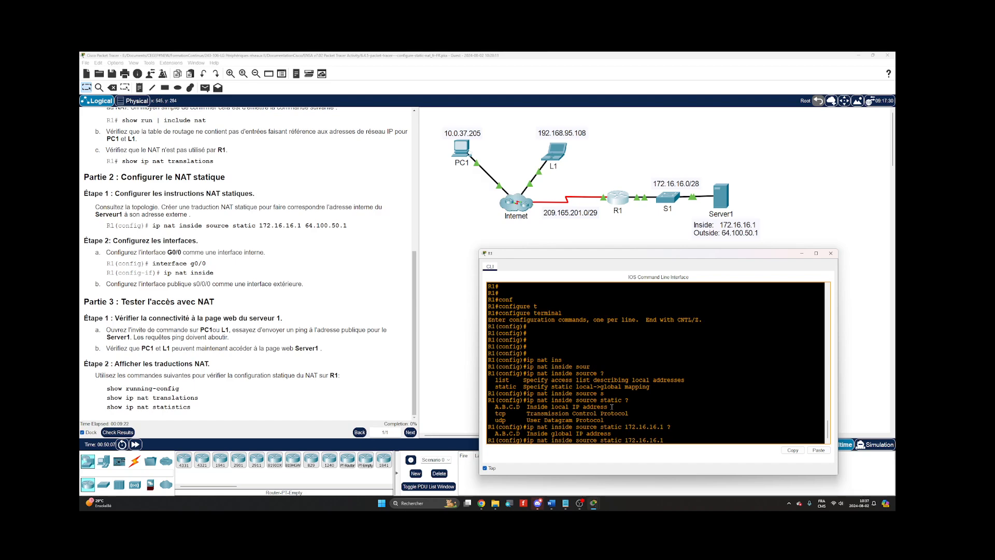
type("4.100.50.1")
key("Return")
key("Return")
key("Return")
key("Return")
key("Return")
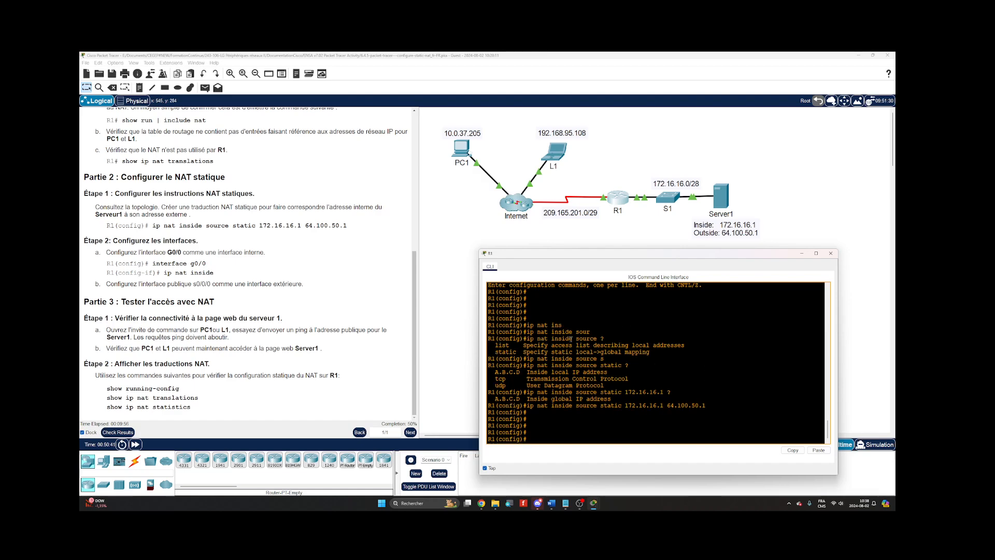
Try to list R1's interfaces from configuration mode with do show int br.
type("n")
key("Tab")
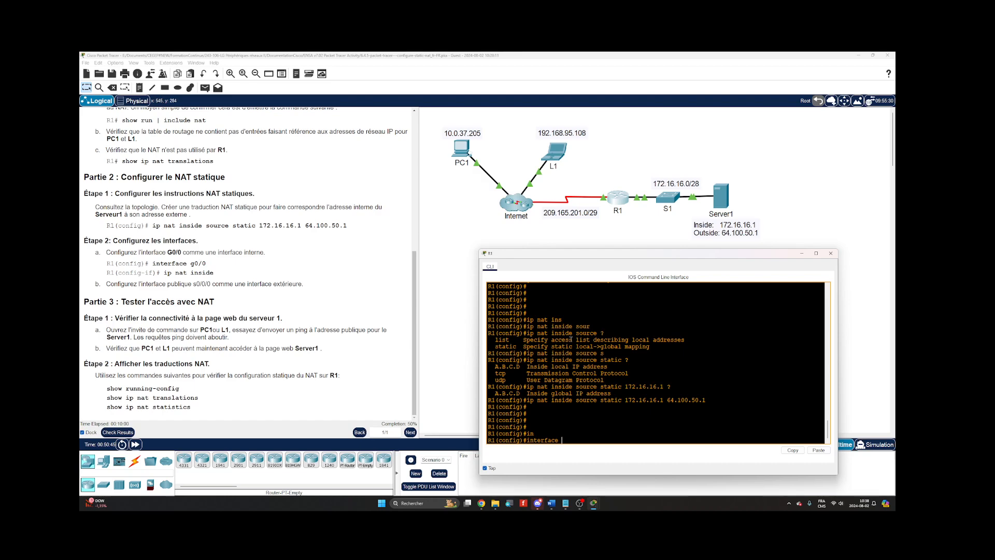
key("BackSpace")
key("BackSpace")
key("BackSpace")
key("BackSpace")
key("BackSpace")
key("BackSpace")
key("BackSpace")
key("BackSpace")
key("BackSpace")
key("BackSpace")
type("do show int br")
key("Return")
Correct the recalled command to do show ip inter br and run it to list R1's interfaces.
key("Up")
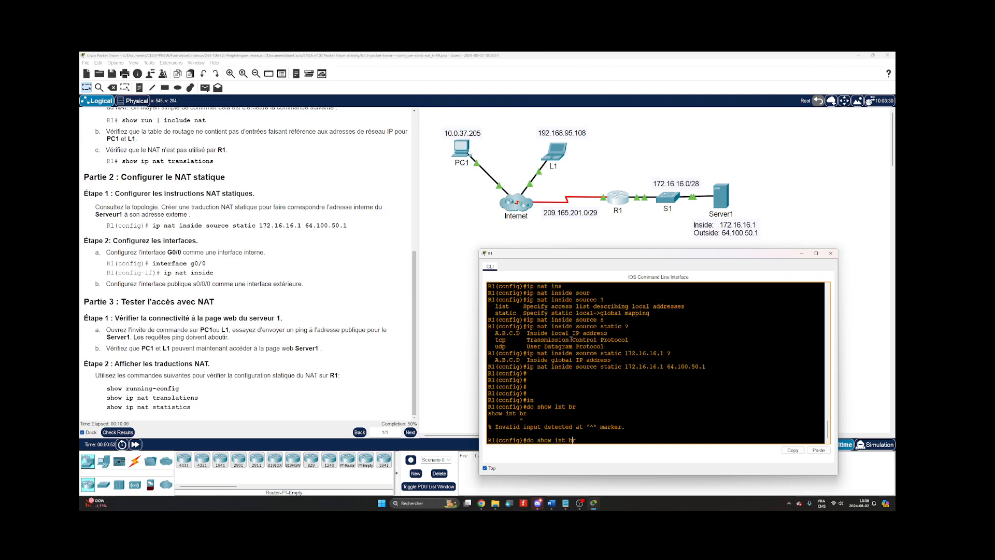
key("Left")
key("Left")
key("Left")
type("er")
key("Left")
key("Left")
key("Left")
key("Left")
key("Left")
key("Left")
type("ip")
key("Return")
Configure R1's interface s0/0/0 as the NAT outside interface with ip nat outside.
type("int")
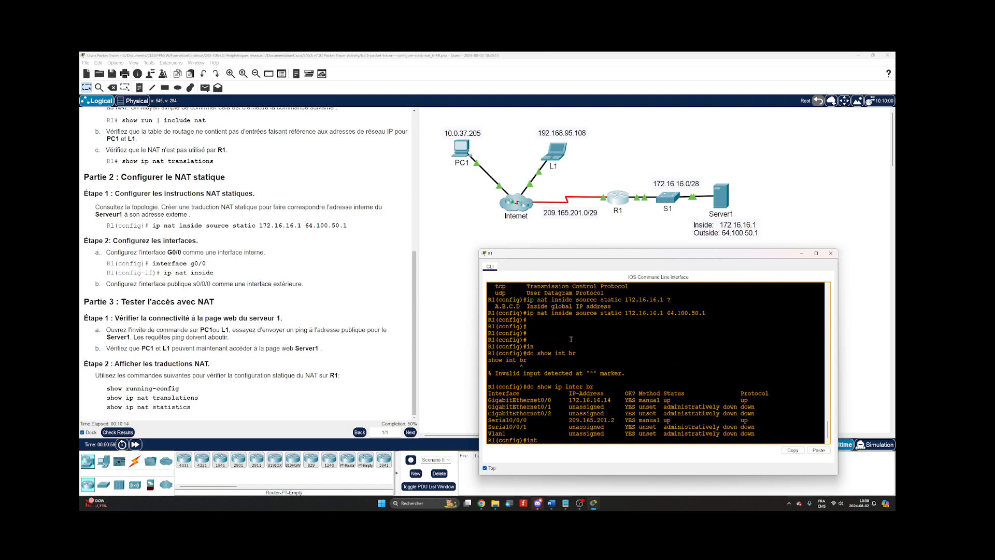
key("Tab")
type("s0/0")
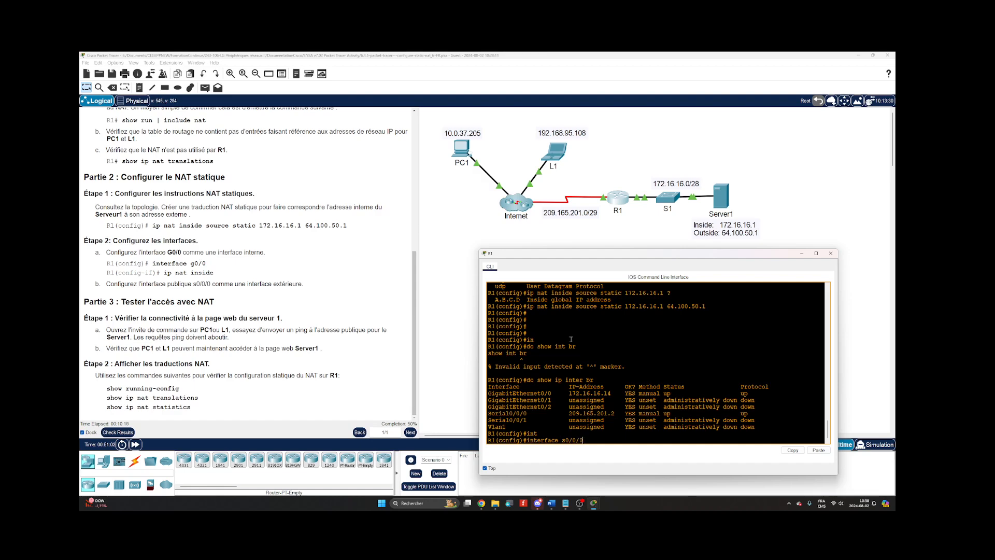
key("Return")
type("ig-if)#i")
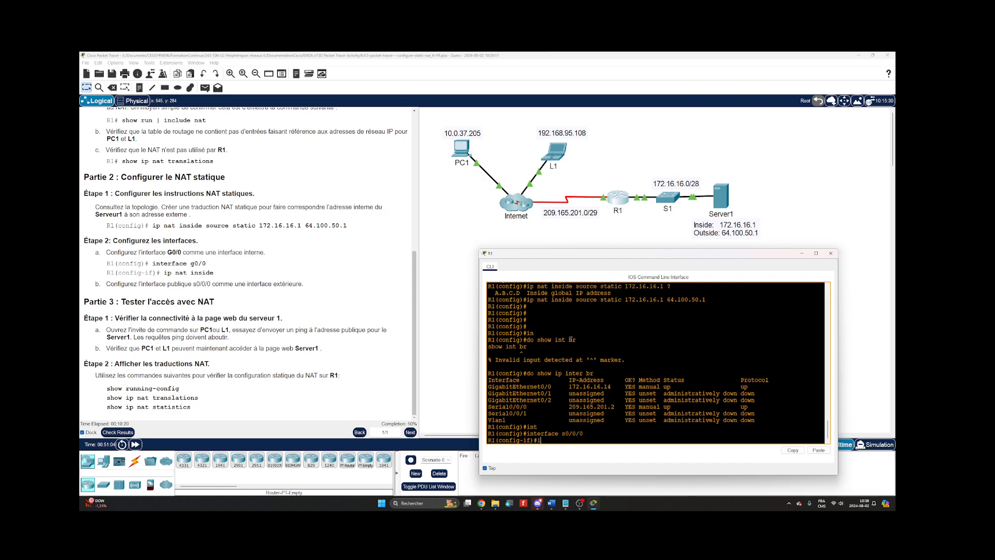
type("p nat ou")
key("Tab")
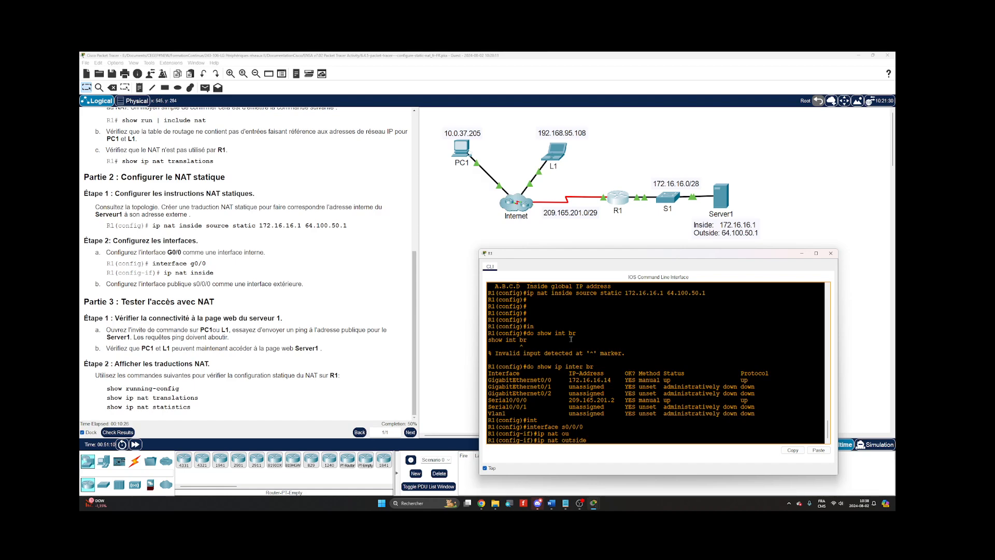
key("Return")
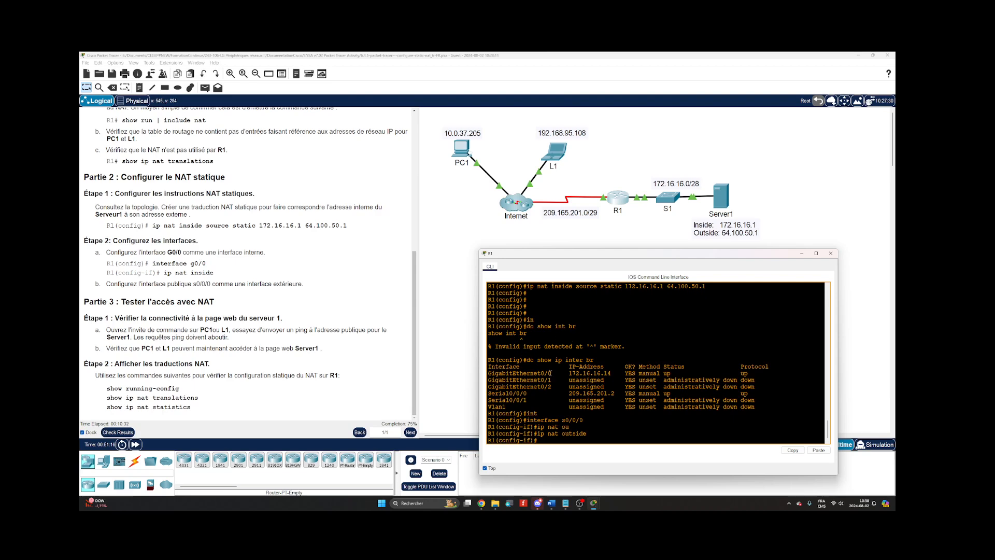
Configure R1's interface g0/0 as the NAT inside interface with ip nat inside.
type("int g0/0")
key("Return")
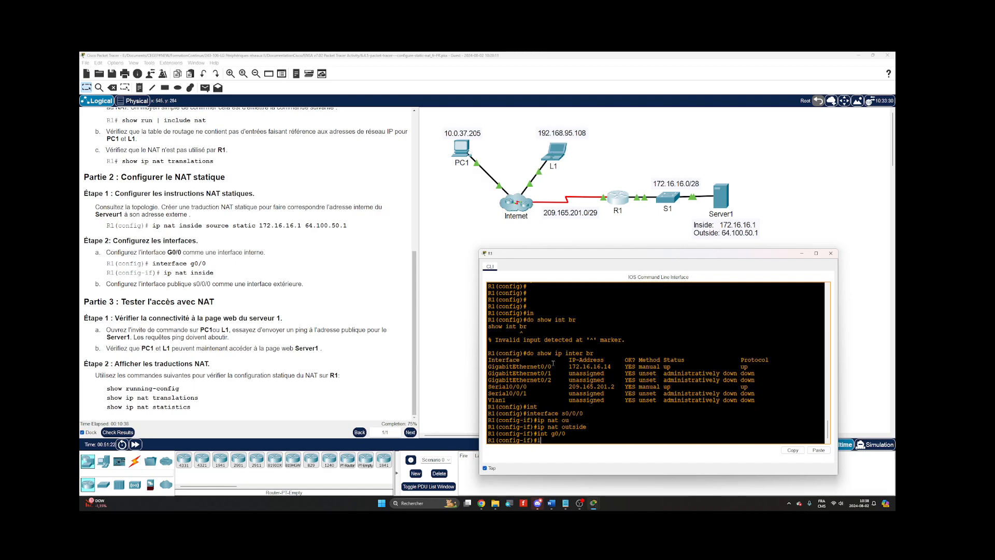
type("ip nat ins")
key("Tab")
key("Return")
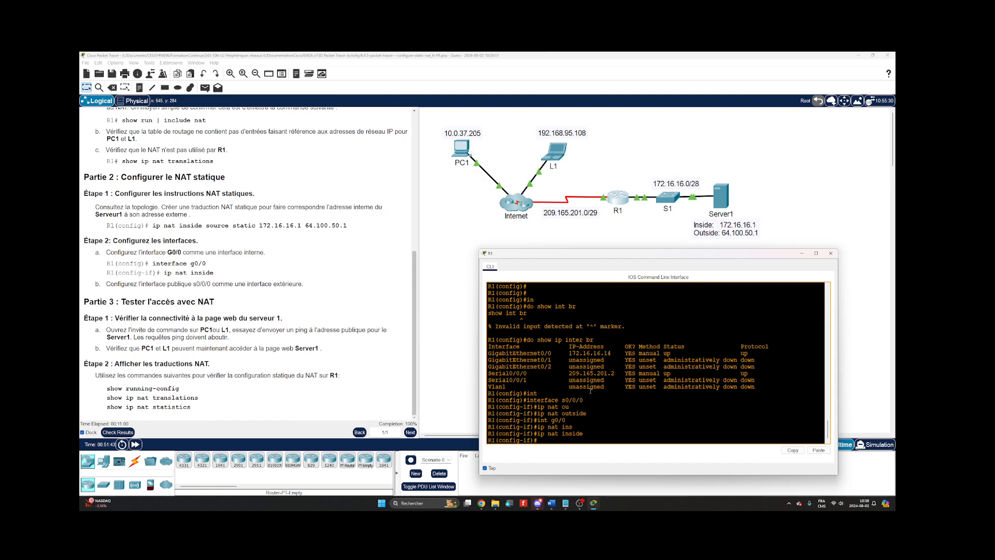
Exit configuration mode on R1 with end and save the configuration with wr.
key("Return")
key("Return")
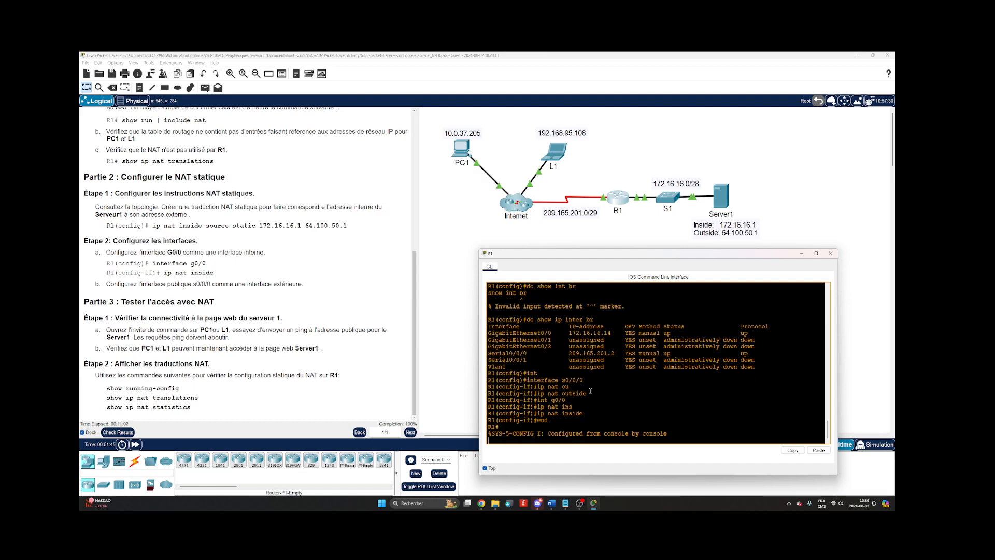
type("wr")
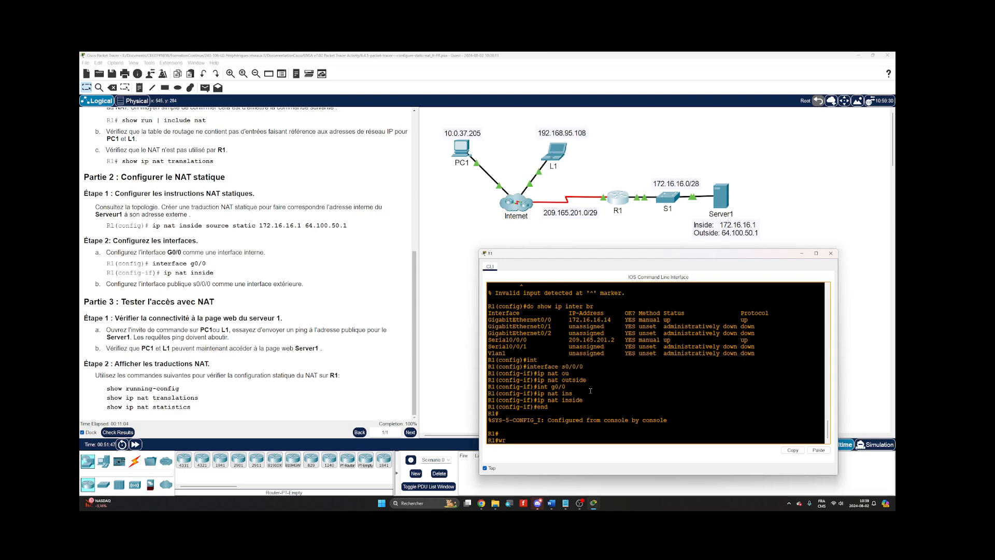
key("Return")
key("Return")
key("Return")
key("Return")
Check the NAT configuration on R1 with show ip nat statistics.
type("configure terminal")
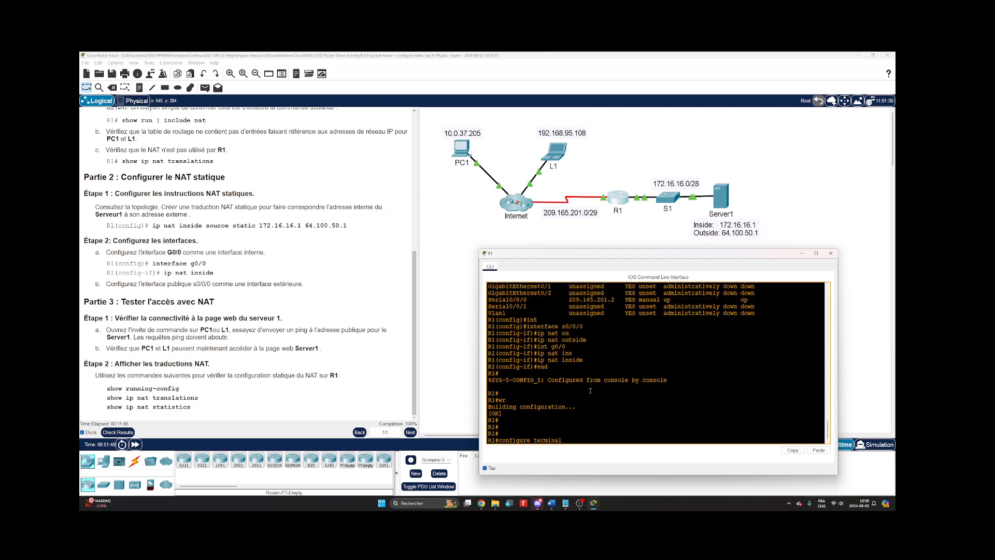
key("Up")
key("Up")
key("Up")
key("Up")
key("Up")
key("Return")
Display R1's NAT translation table with show ip nat translations.
key("Return")
key("Return")
key("Return")
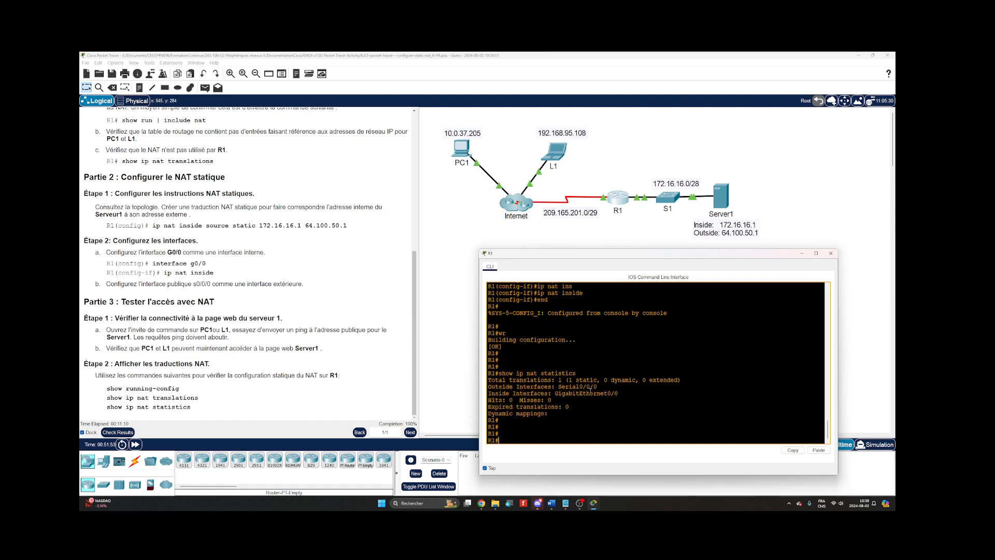
key("Up")
key("Up")
key("Up")
key("Up")
key("Up")
key("Return")
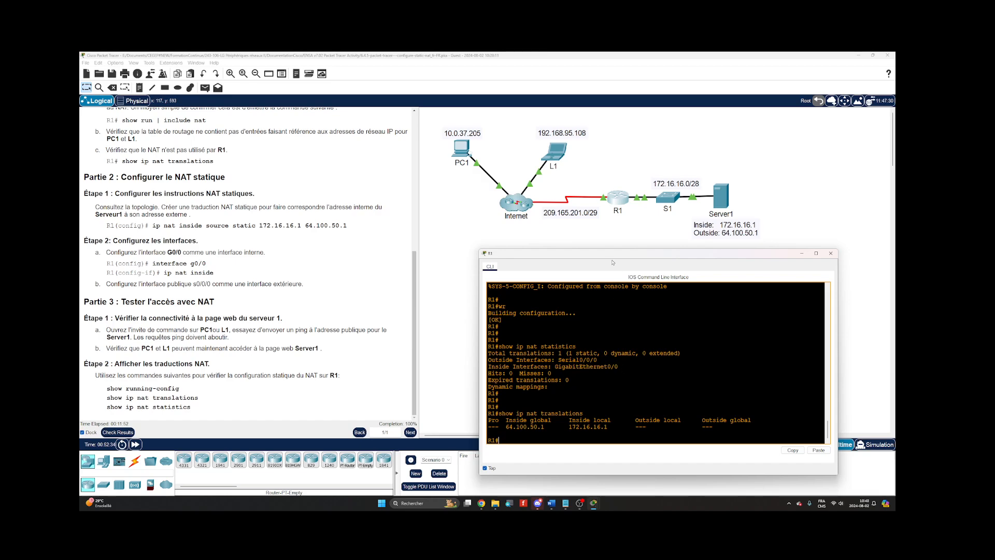
Load Server1's web page at 64.100.50.1 in PC1's web browser.
left_click_drag(613, 256, 622, 263)
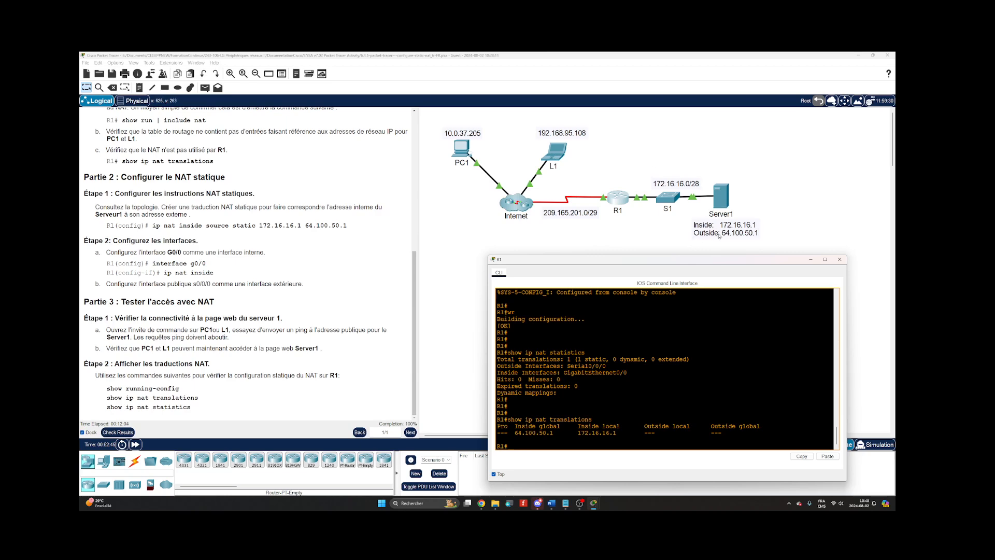
left_click(459, 145)
left_click_drag(460, 182, 225, 123)
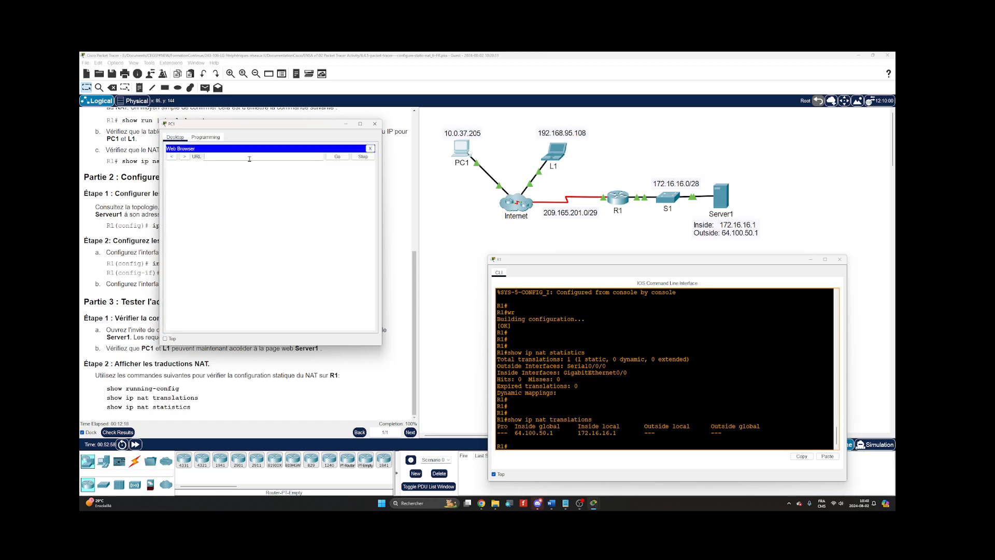
type(".100.50.1")
key("Return")
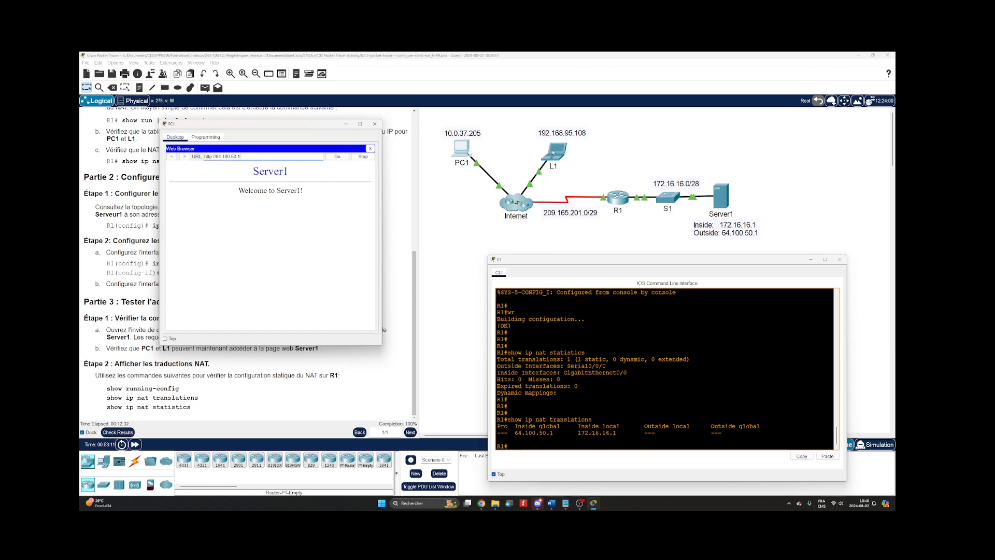
Open the web browser on L1 and rerun show ip nat translations on R1 to inspect the PC1 session.
left_click(553, 153)
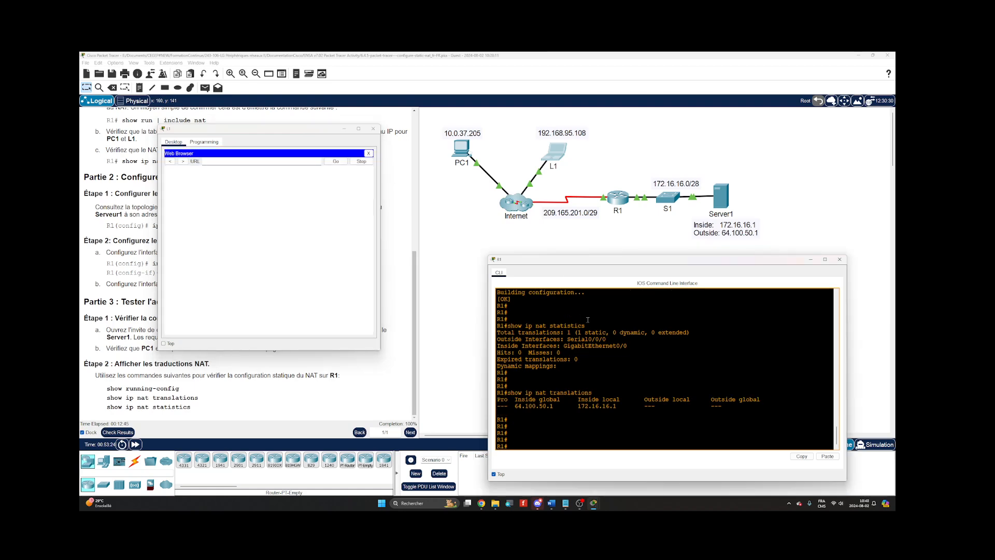
key("Up")
key("Return")
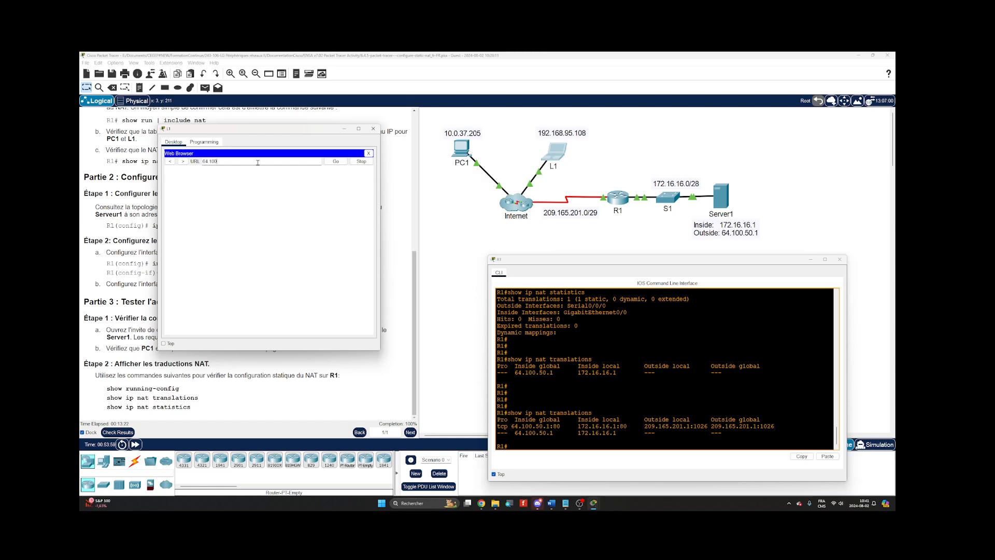
Load Server1's web page at 64.100.50.1 in L1's web browser.
left_click(257, 163)
type("64.100.50.1")
left_click(334, 162)
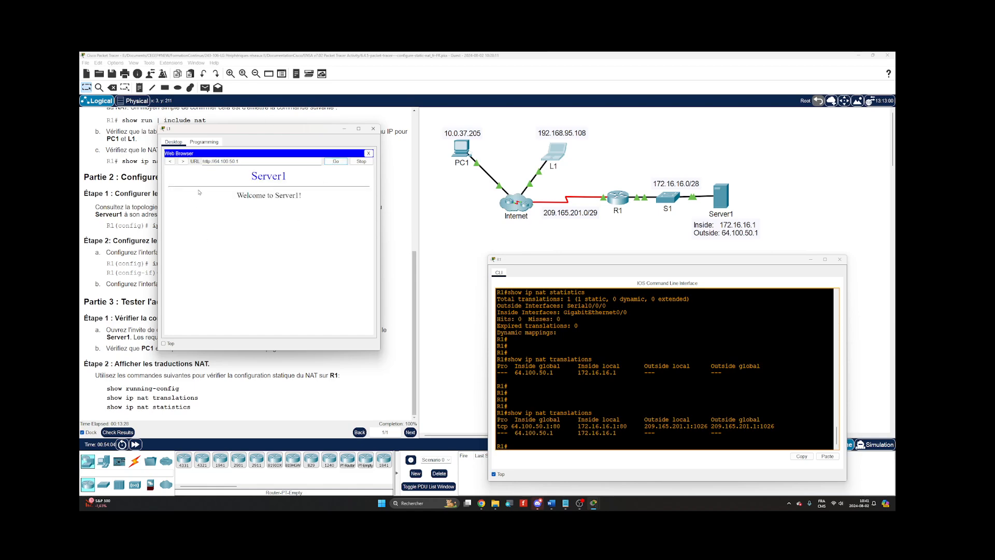
Run show ip nat translations on R1 again to examine the translation for L1's web request.
left_click(632, 344)
key("Return")
key("Return")
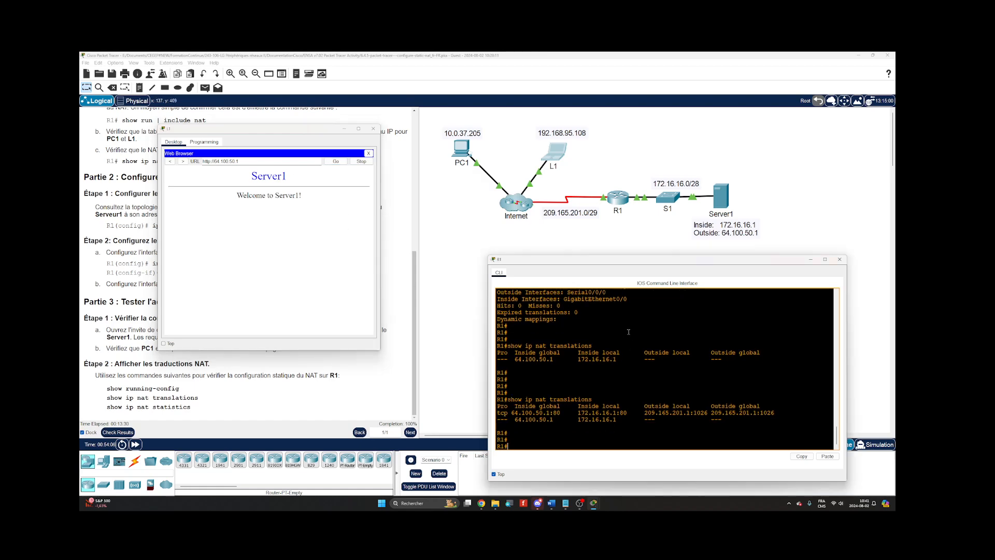
key("Up")
key("Return")
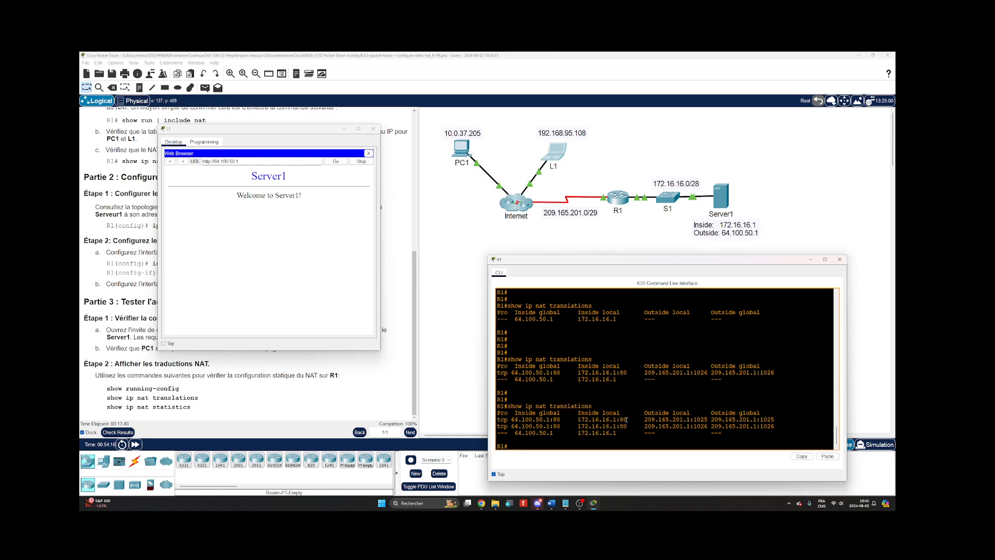
left_click(222, 161)
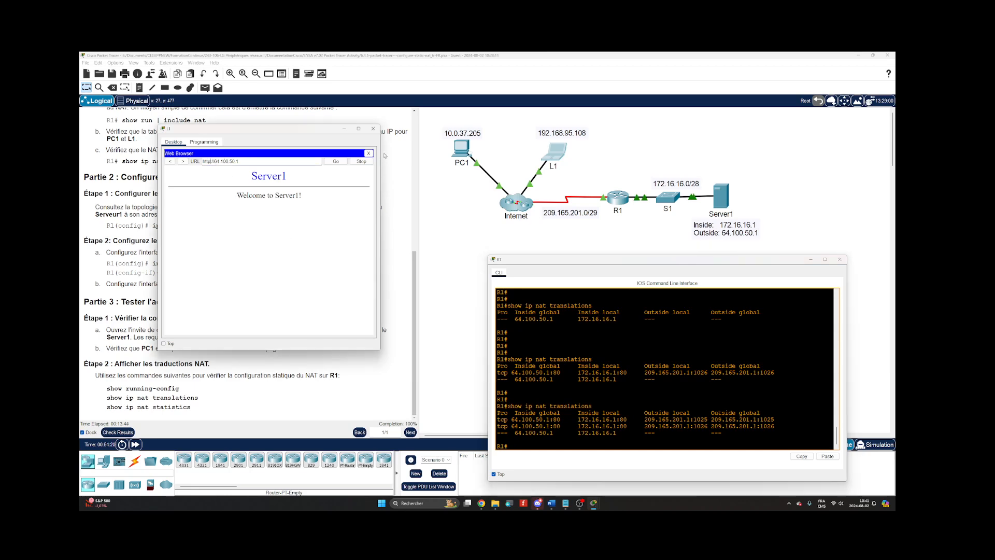
left_click(208, 161)
type("s")
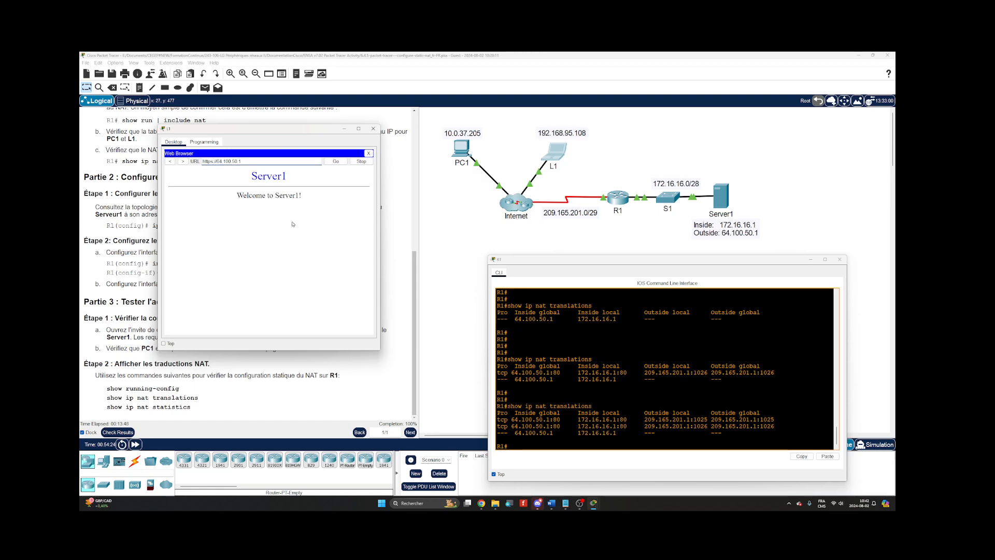
Check the HTTPS session on R1 with show ip nat translations and close L1's web browser.
left_click(586, 392)
key("Return")
key("Up")
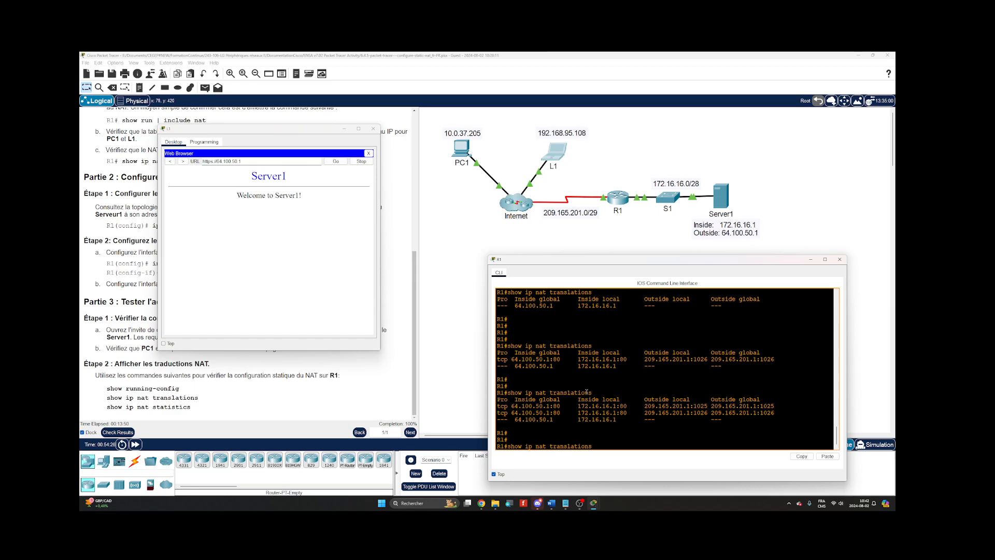
key("Return")
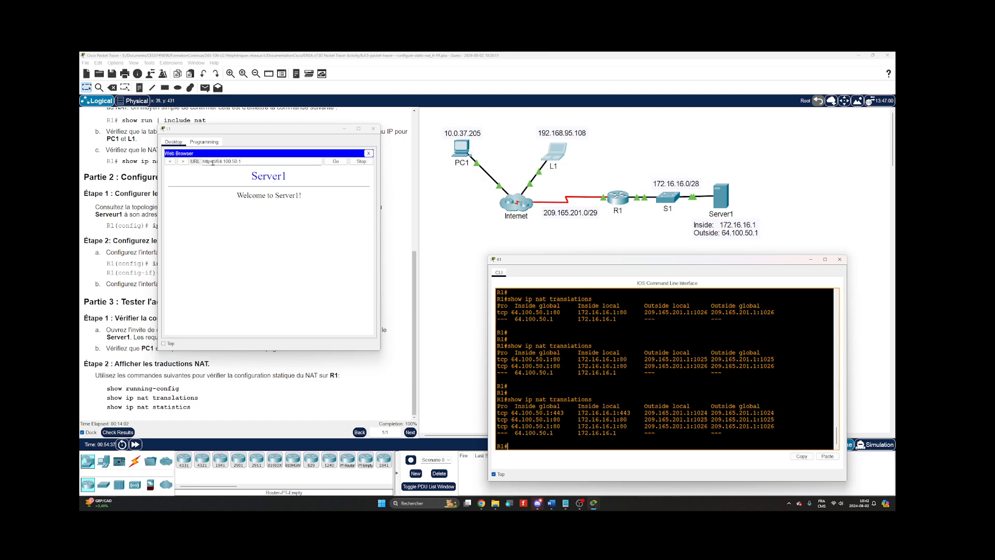
left_click(369, 154)
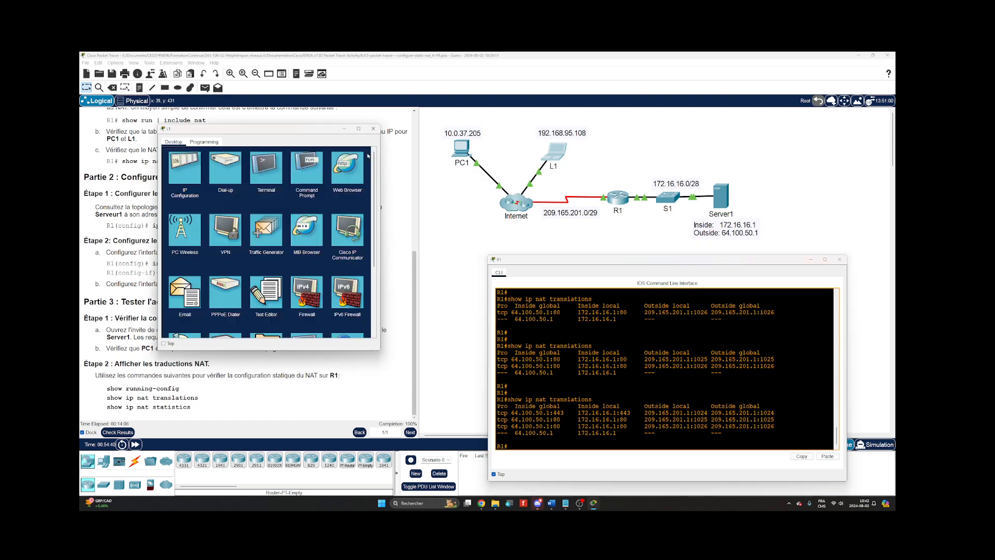
Ping Server1's public address 64.100.50.1 from L1's command prompt.
left_click(299, 176)
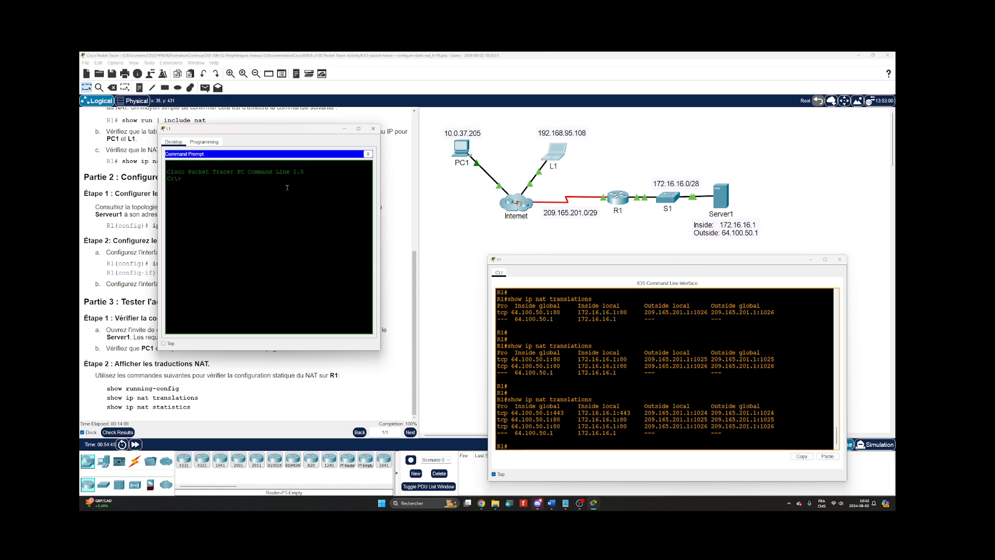
type("ping 64.100.50.1")
key("Return")
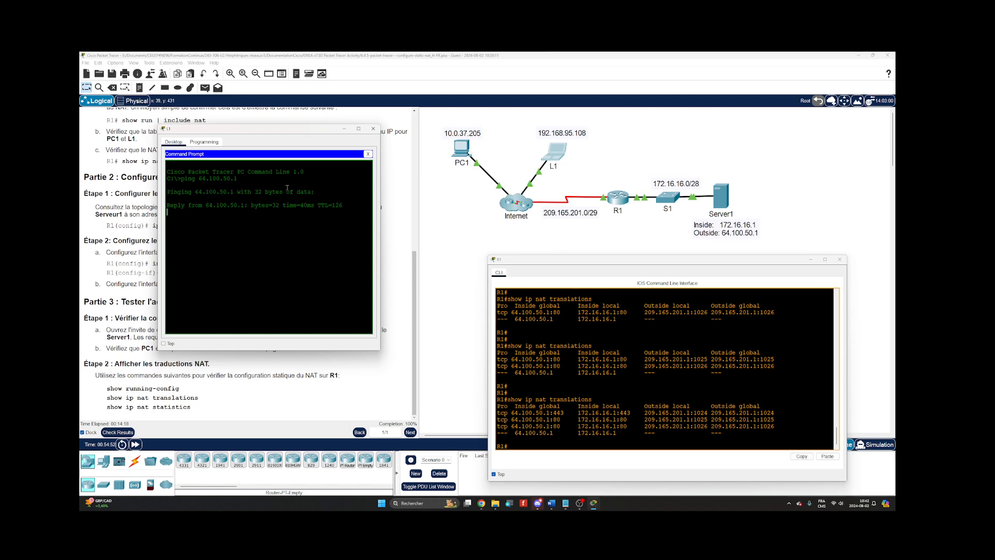
Run show ip nat translations on R1 to examine the entries created by L1's ping.
left_click(552, 382)
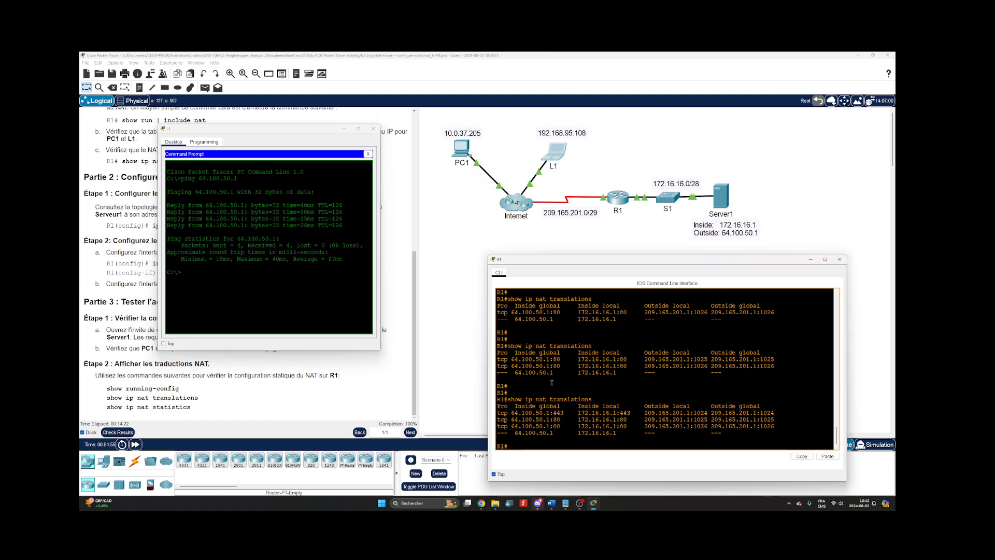
key("Up")
key("Return")
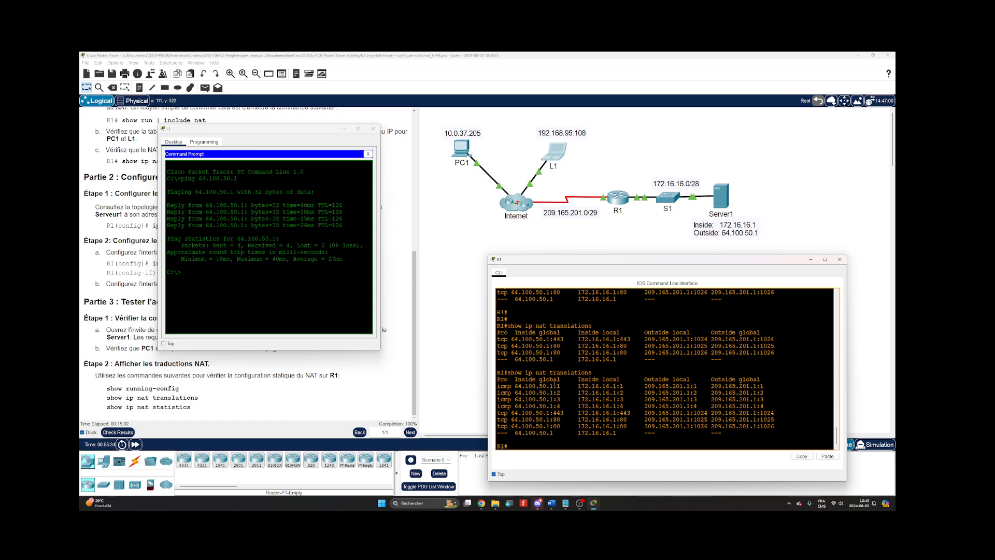
key("Return")
key("Return")
key("Up")
key("Return")
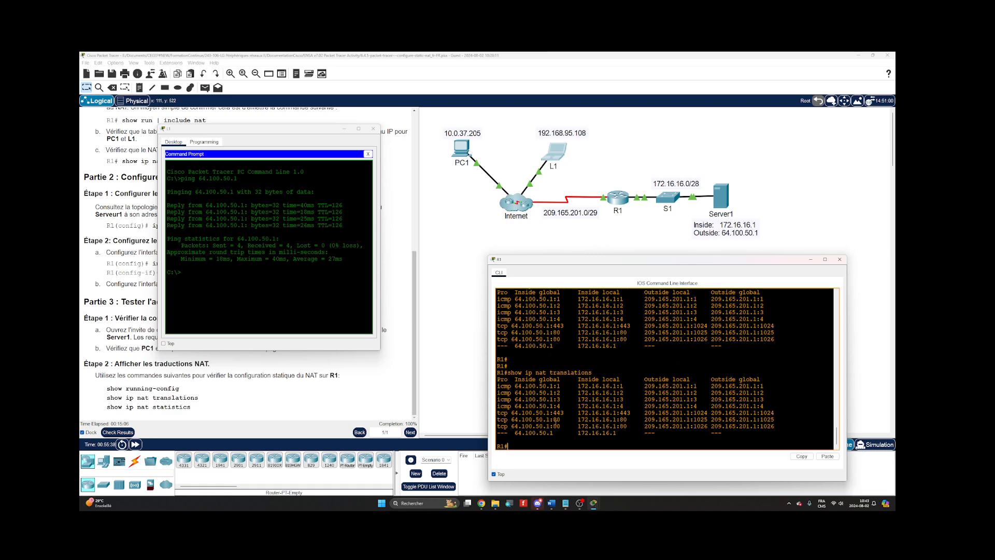
Run show ip nat statistics on R1 and close L1's device window.
key("Return")
key("Return")
key("Up")
key("Up")
key("Up")
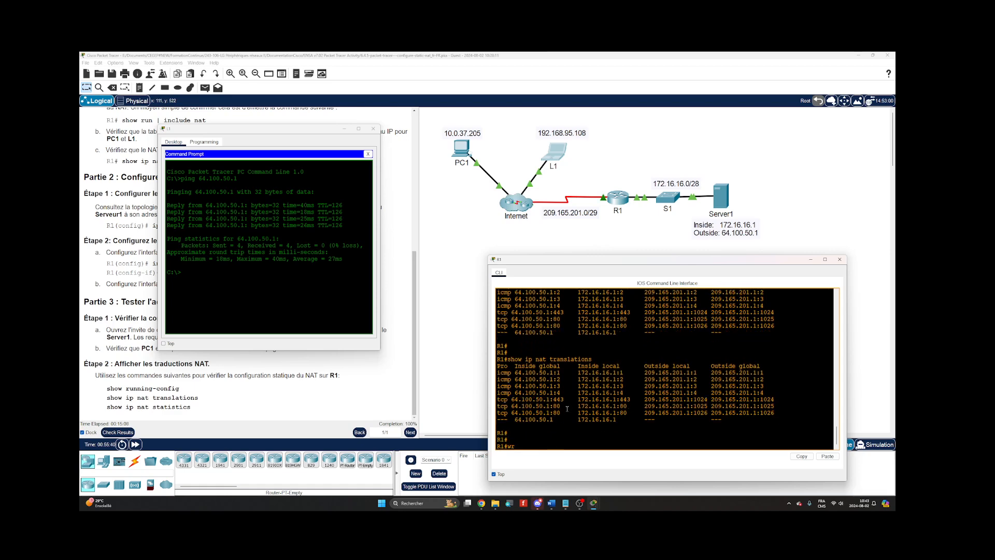
key("Down")
key("Return")
key("Return")
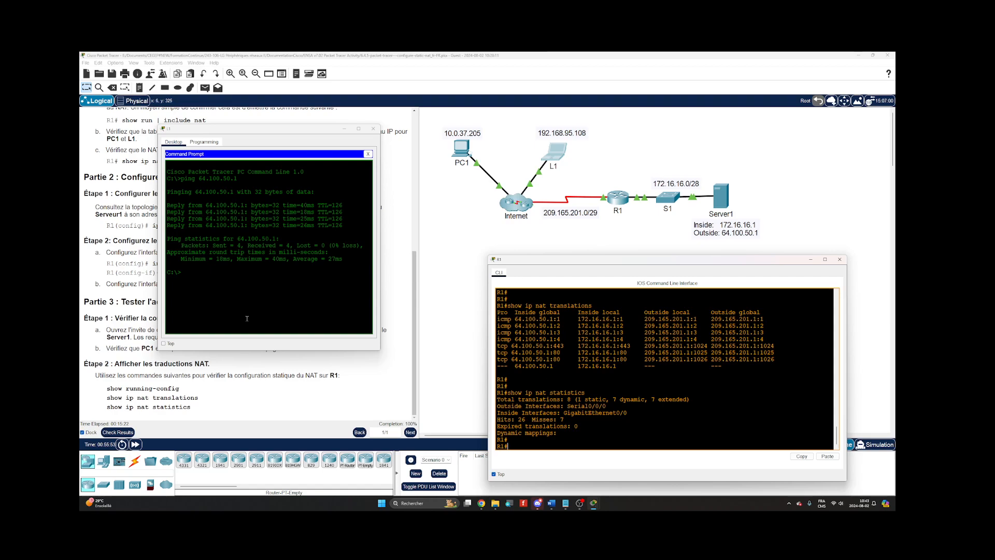
left_click(373, 129)
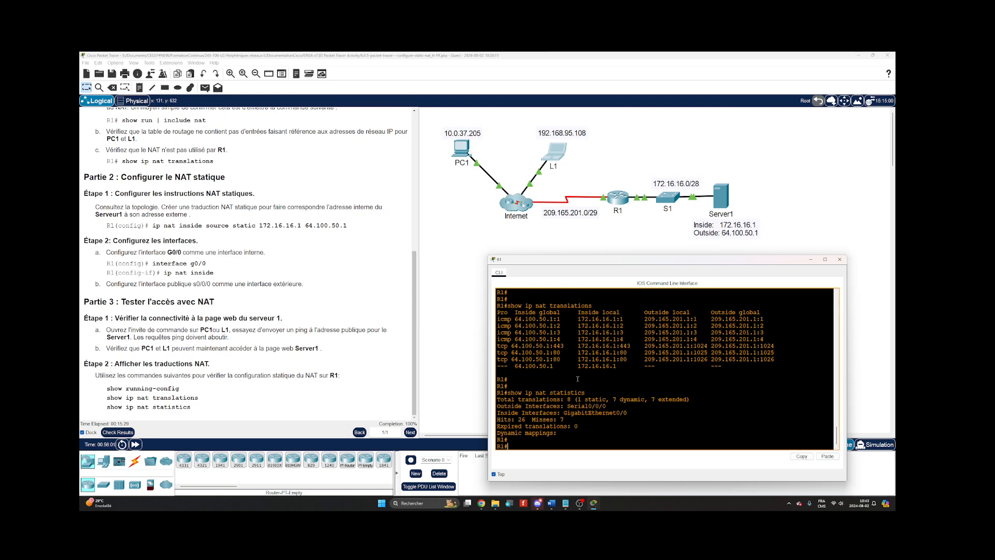
Review R1's console output, covering the NAT interface configuration, the translation tables and the NAT statistics.
scroll(505, 339, "up", 5)
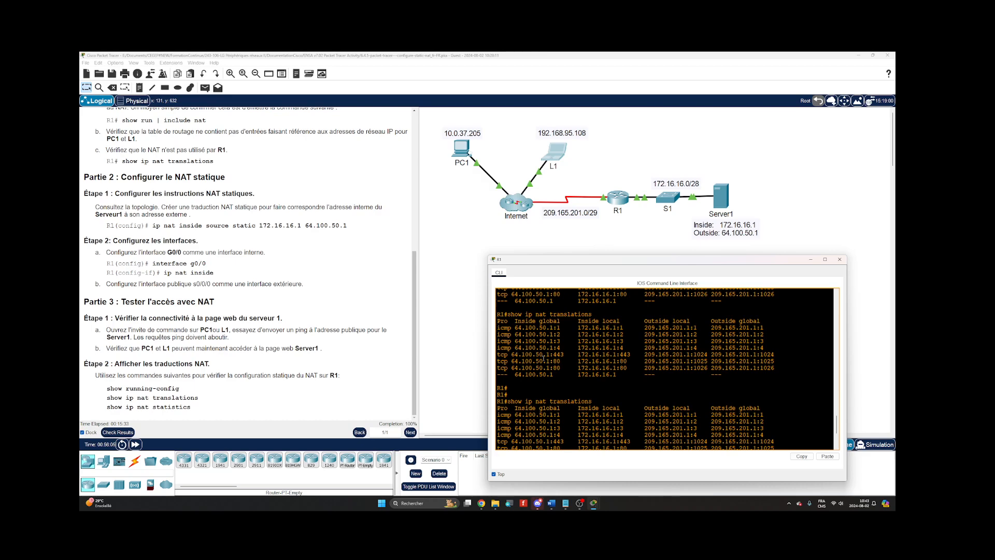
scroll(543, 358, "down", 4)
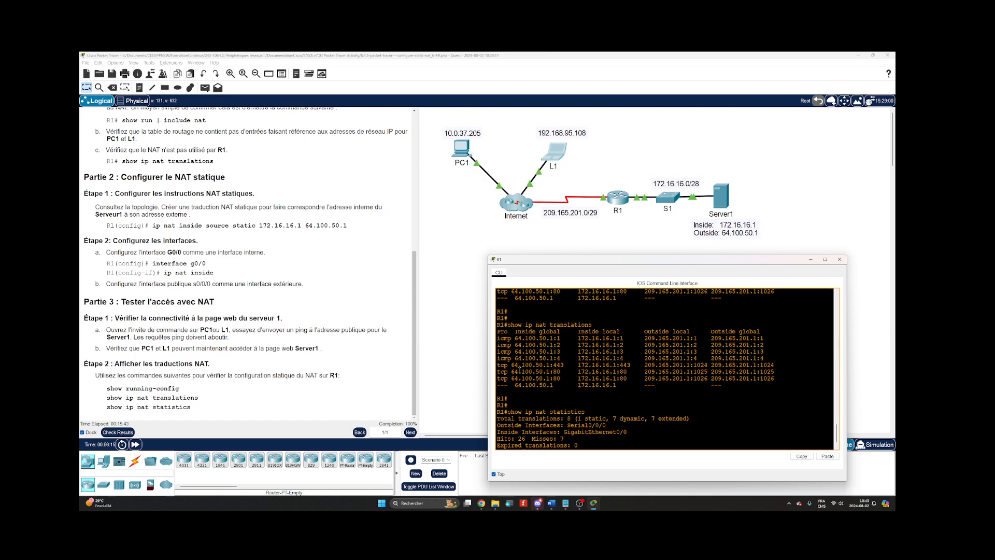
key("Return")
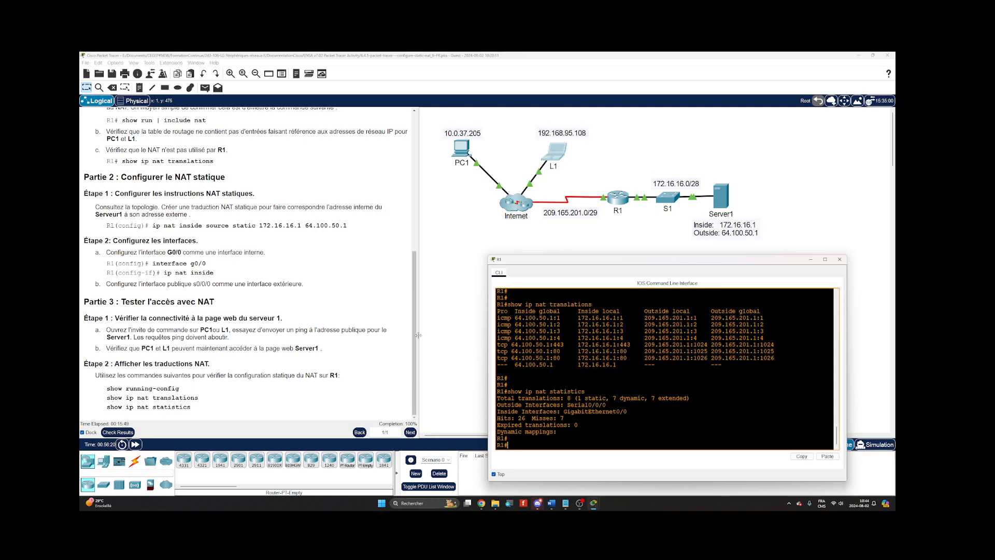
scroll(541, 355, "up", 2)
scroll(540, 356, "up", 12)
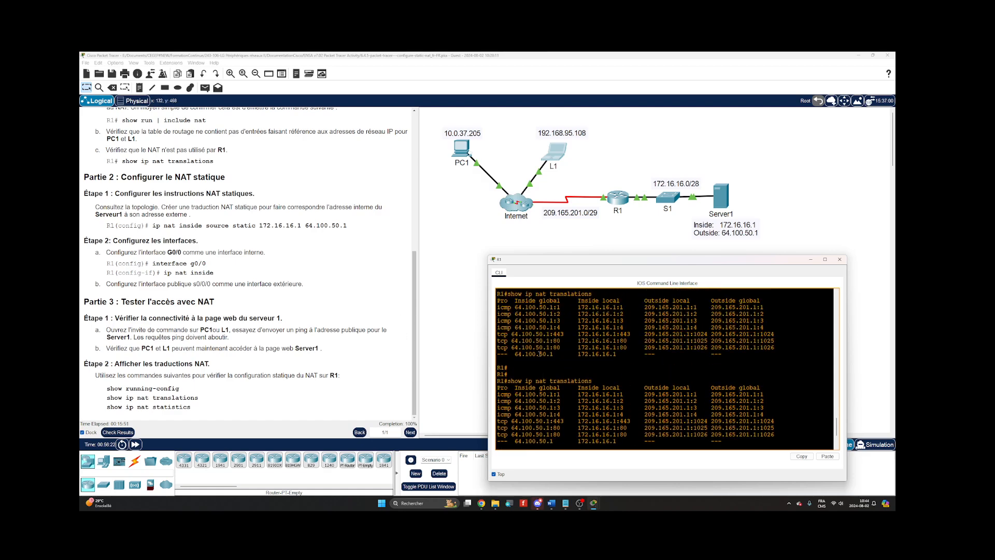
scroll(541, 355, "up", 12)
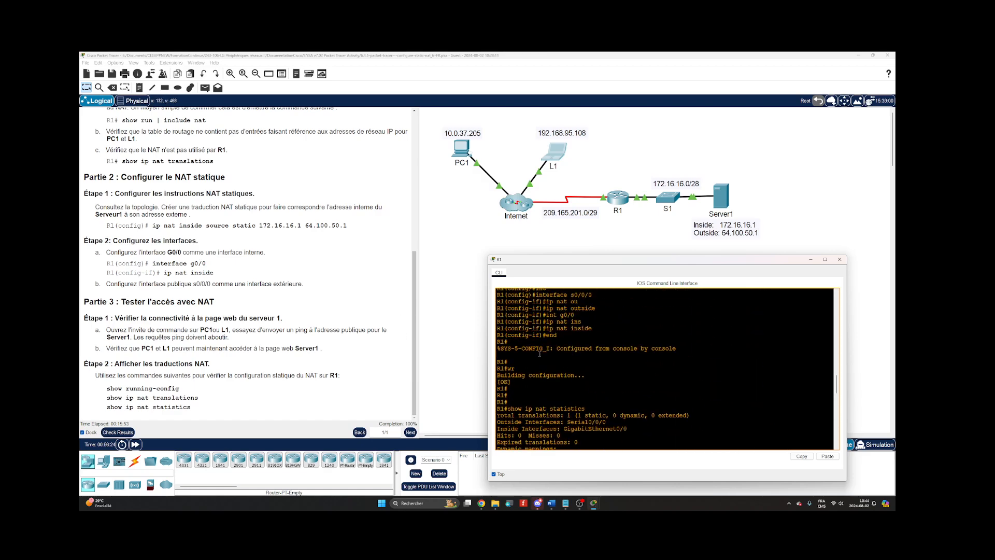
scroll(541, 355, "down", 15)
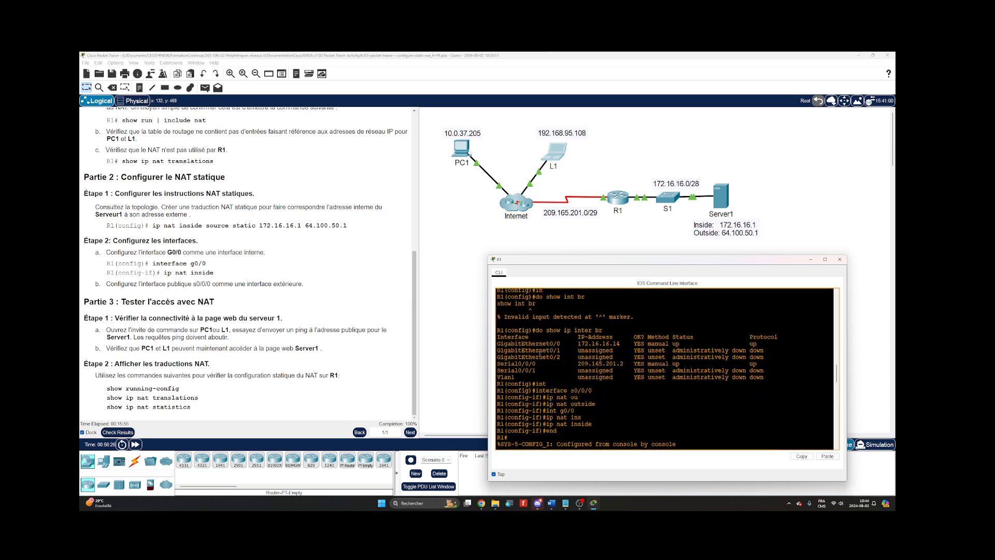
scroll(536, 355, "down", 5)
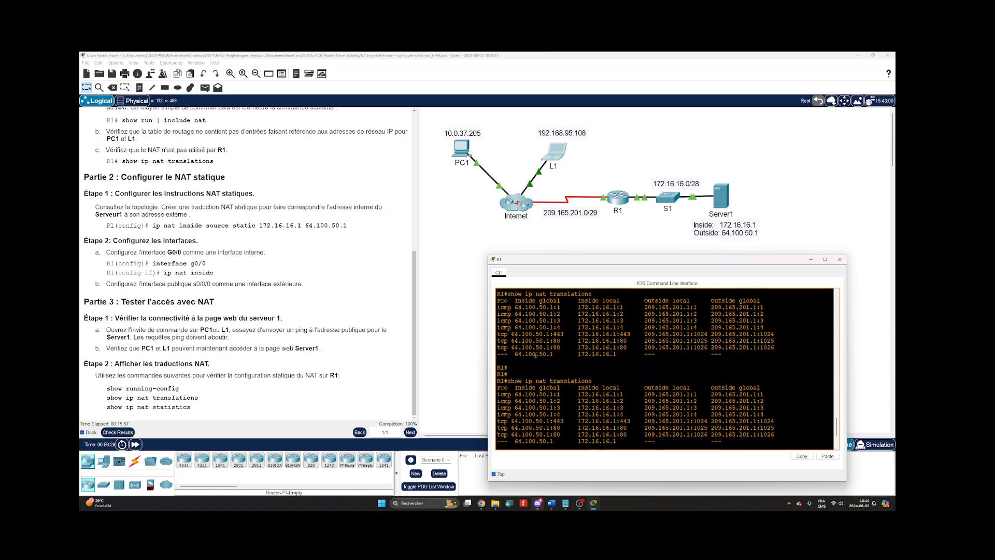
scroll(536, 355, "down", 1)
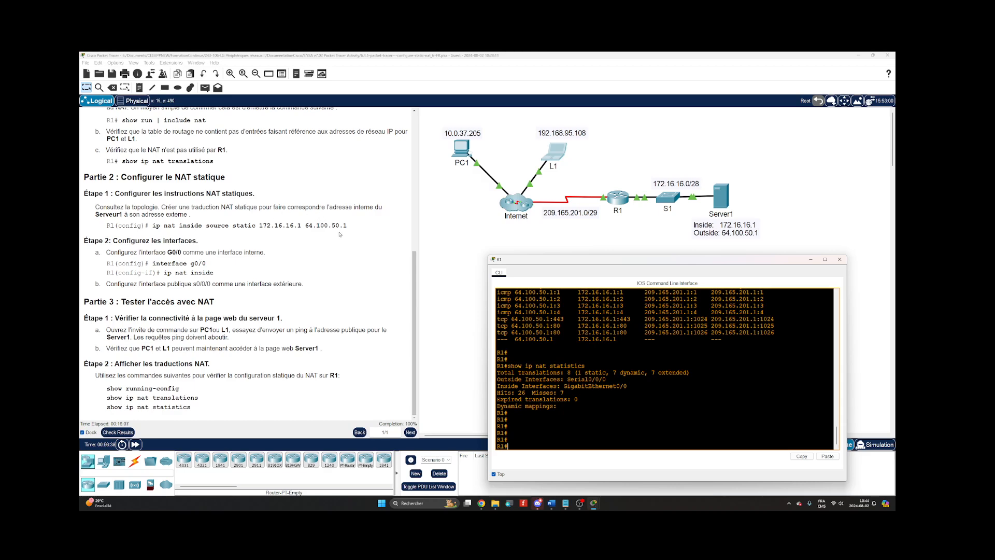
Look back over the activity instructions, from the objectives to the static NAT configuration part.
scroll(203, 206, "up", 6)
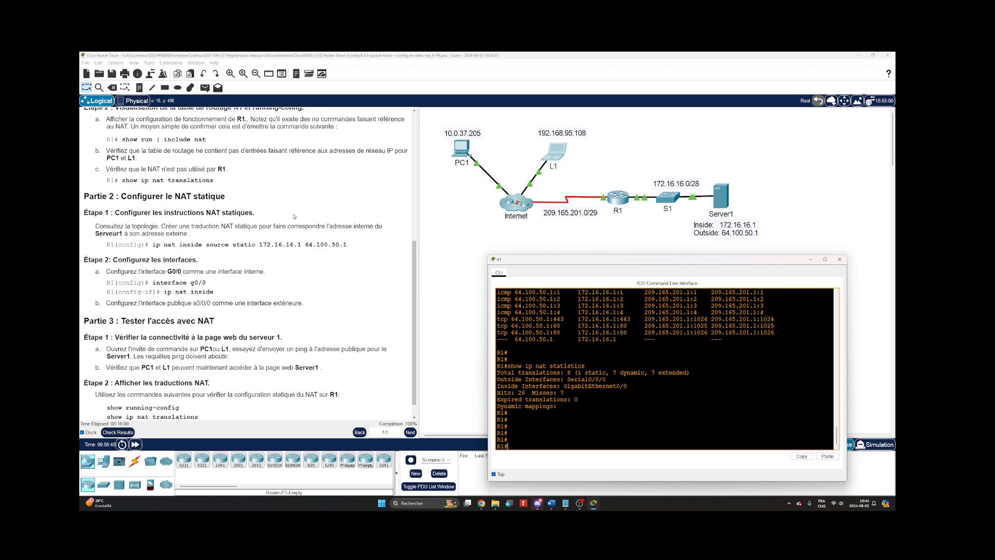
scroll(307, 226, "up", 2)
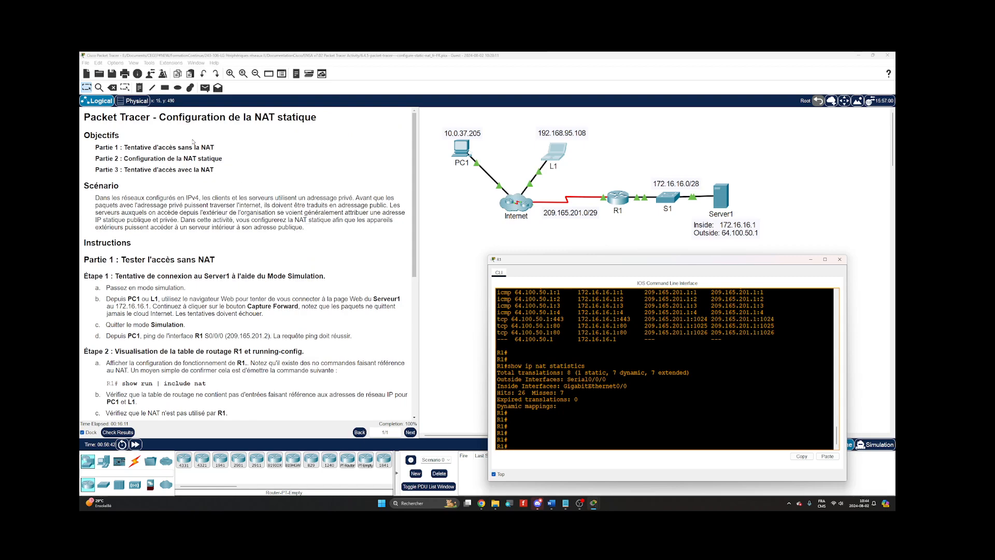
scroll(411, 193, "down", 6)
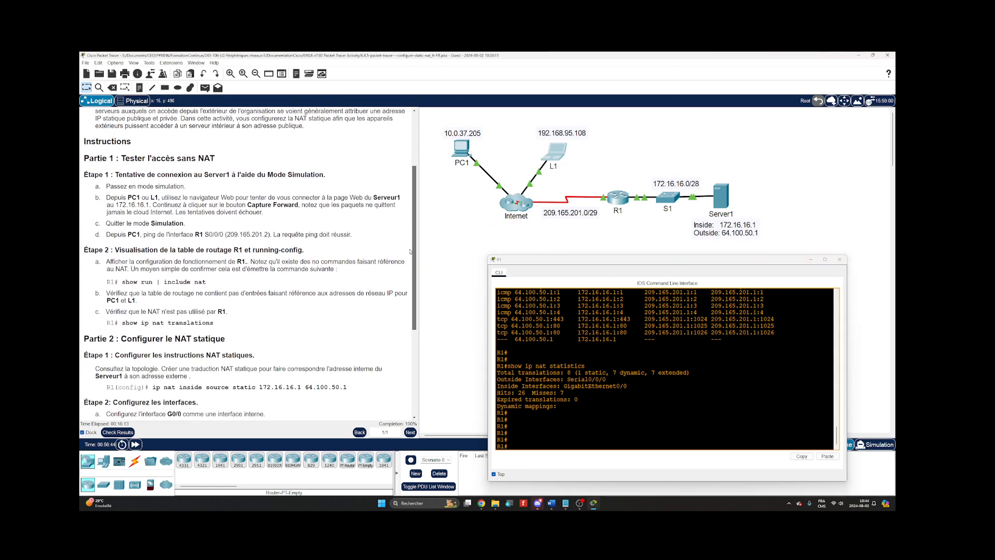